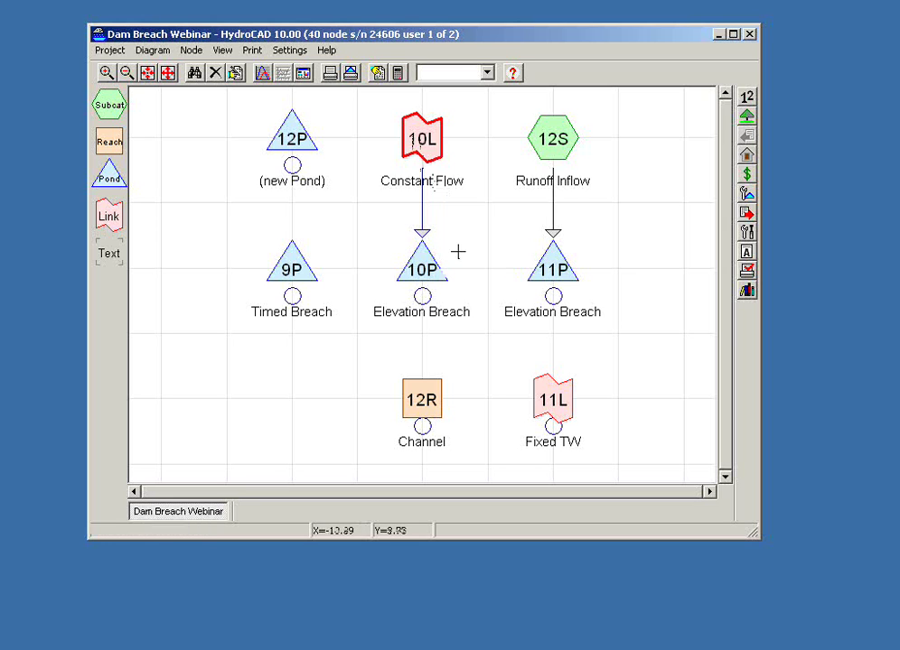
Step: Route pond 10P into the Channel reach 12R and pond 11P into the Fixed TW link 11L
left_click(545, 142)
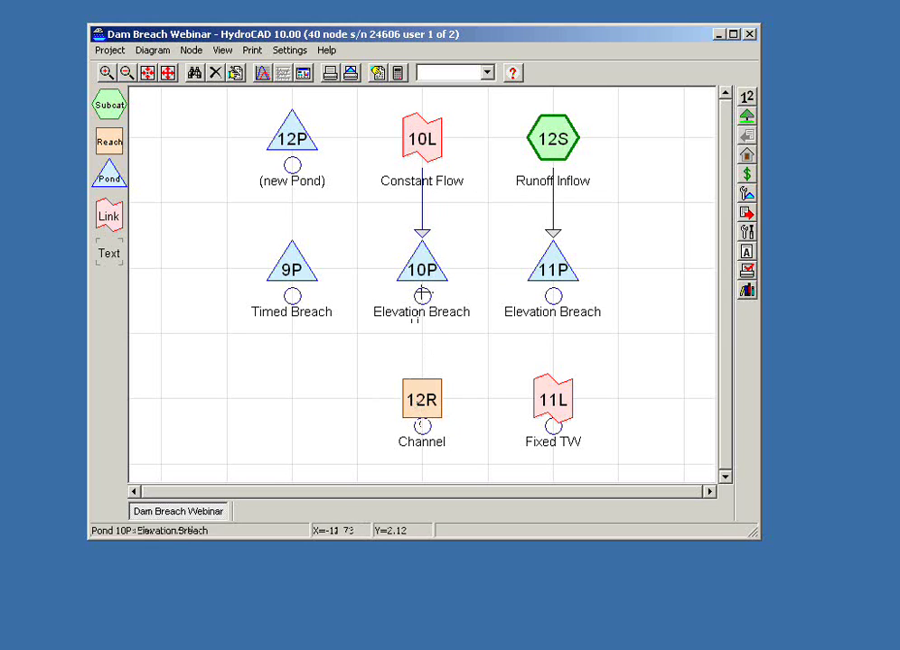
left_click_drag(428, 327, 429, 411)
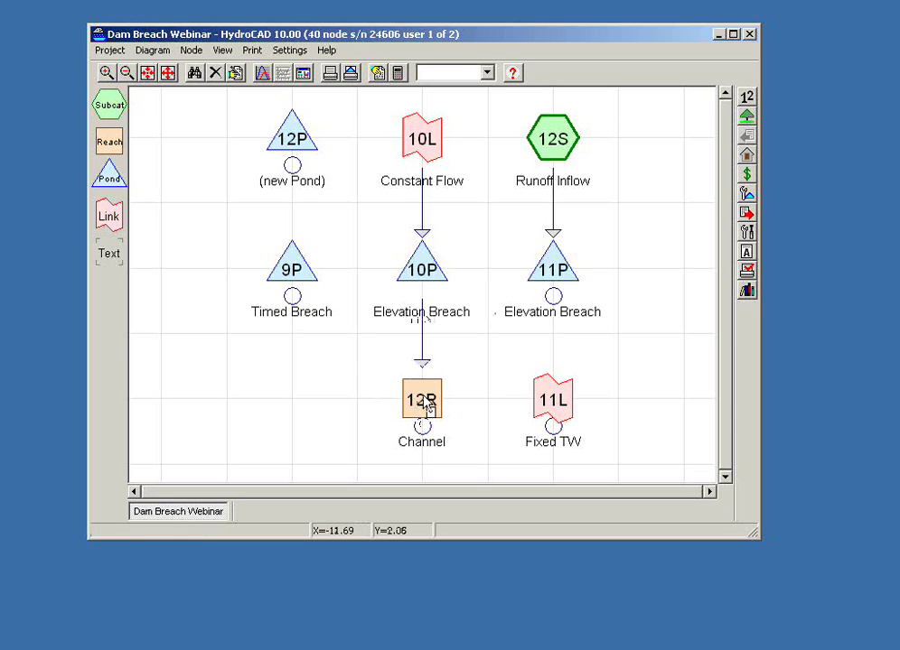
left_click_drag(552, 301, 552, 398)
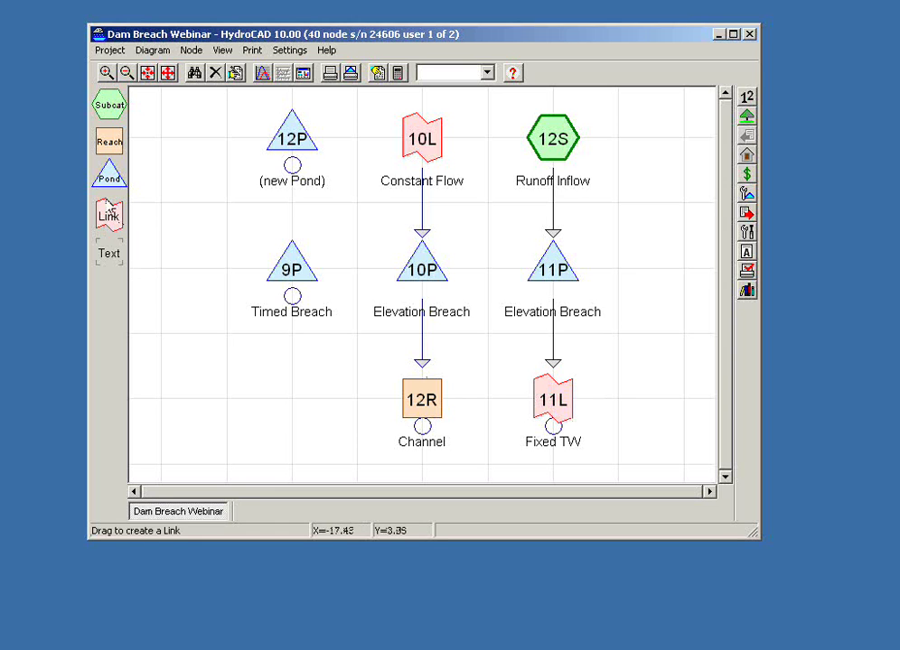
left_click_drag(109, 215, 574, 275)
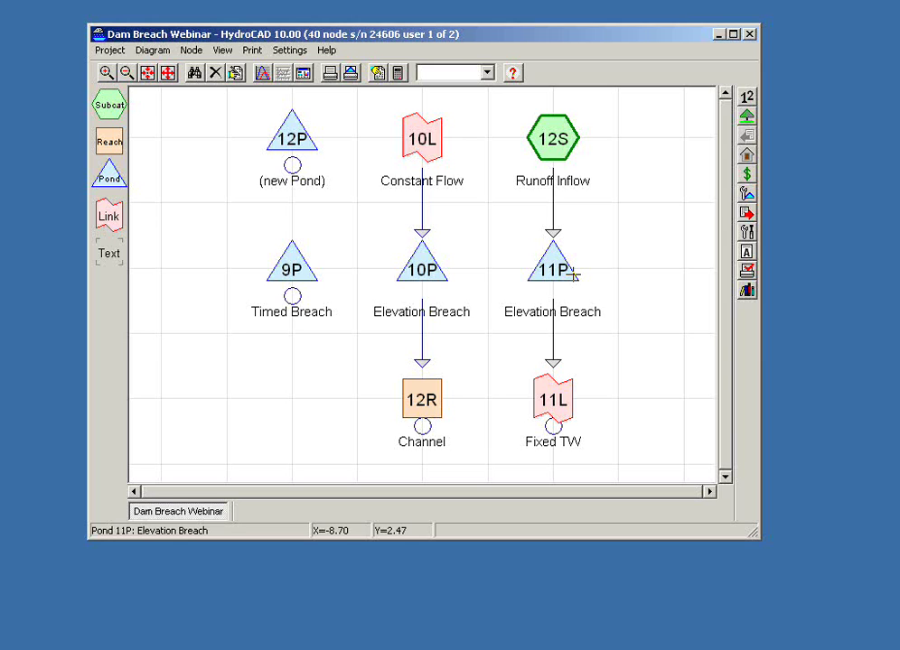
Step: Remove the routing from pond 10P to reach 12R and from pond 11P to link 11L
left_click_drag(427, 373, 424, 293)
left_click_drag(557, 370, 554, 296)
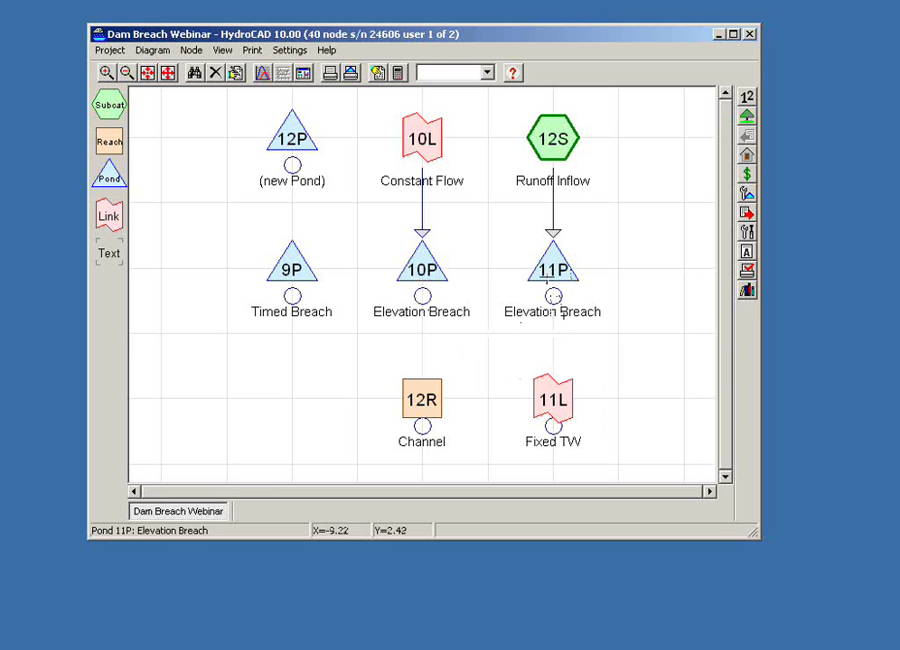
Step: Open the Timed Breach pond 9P for editing and review its storage and outlet definitions
right_click(291, 269)
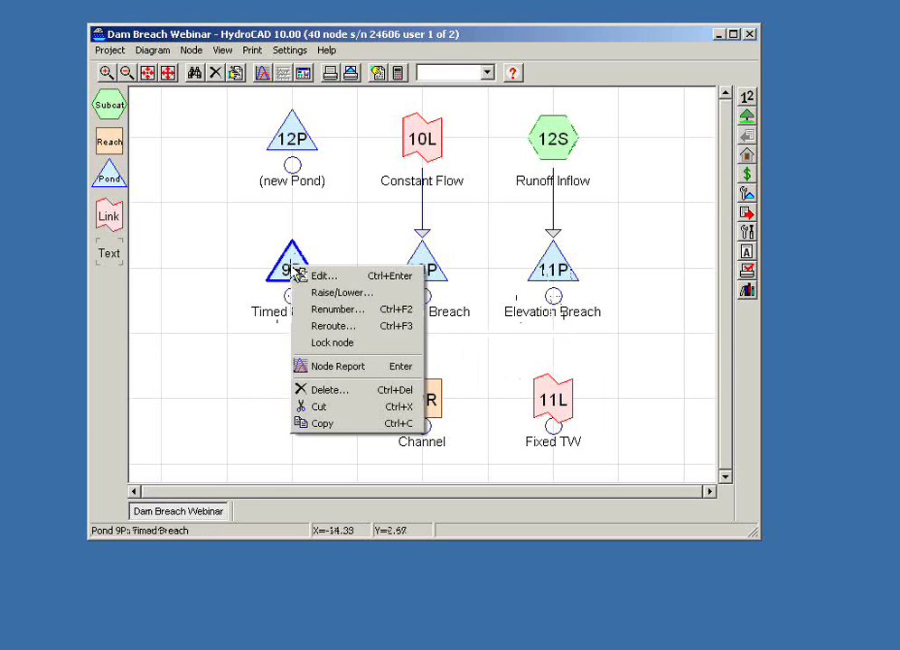
left_click(243, 304)
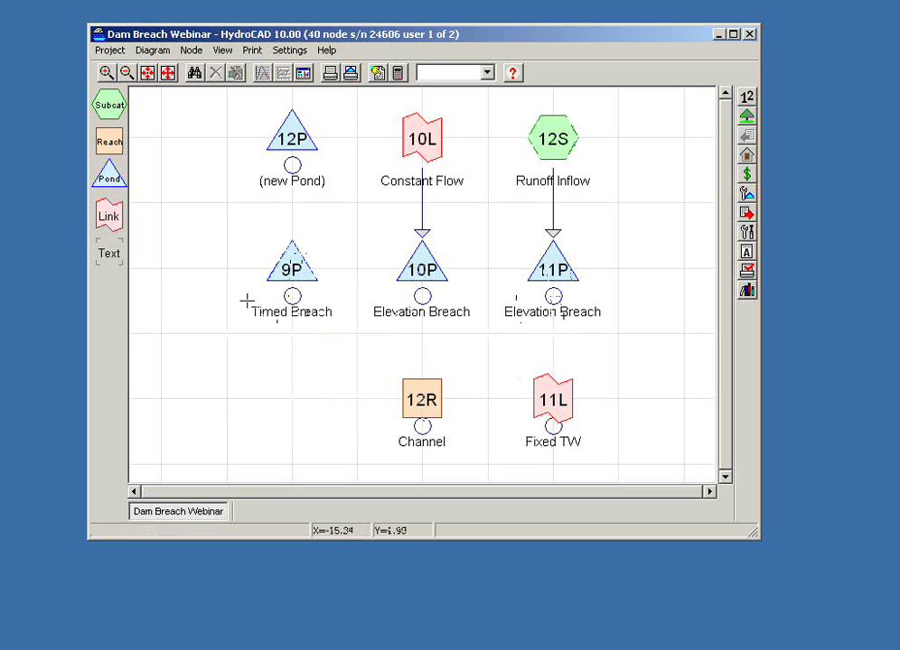
right_click(272, 273)
left_click(295, 283)
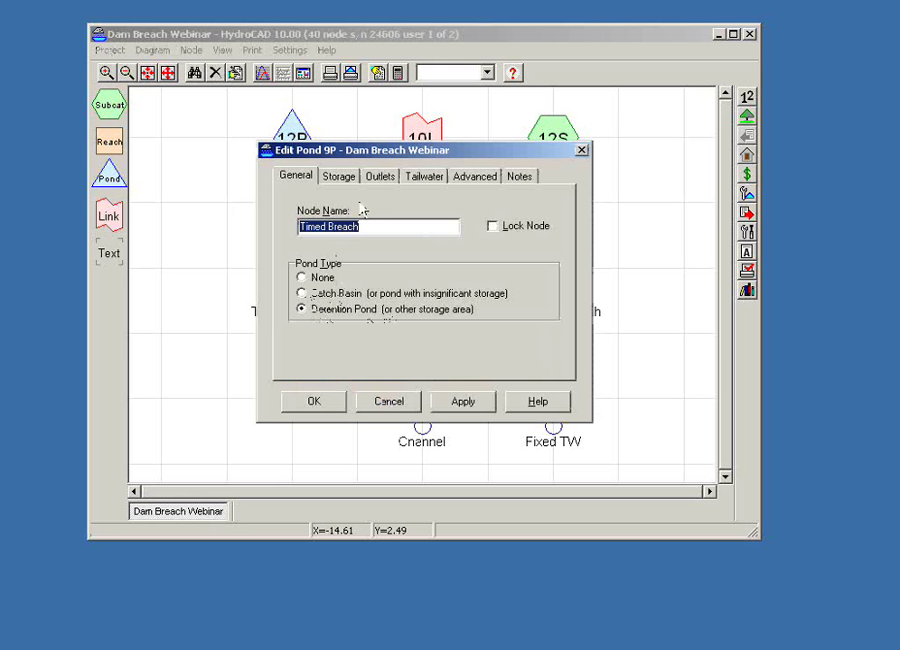
left_click(340, 177)
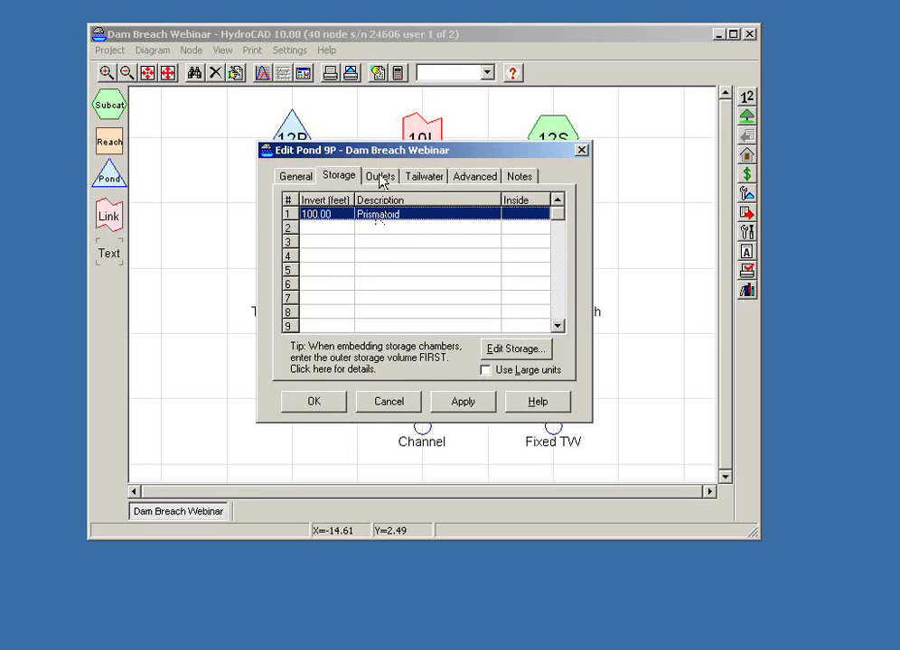
left_click(380, 178)
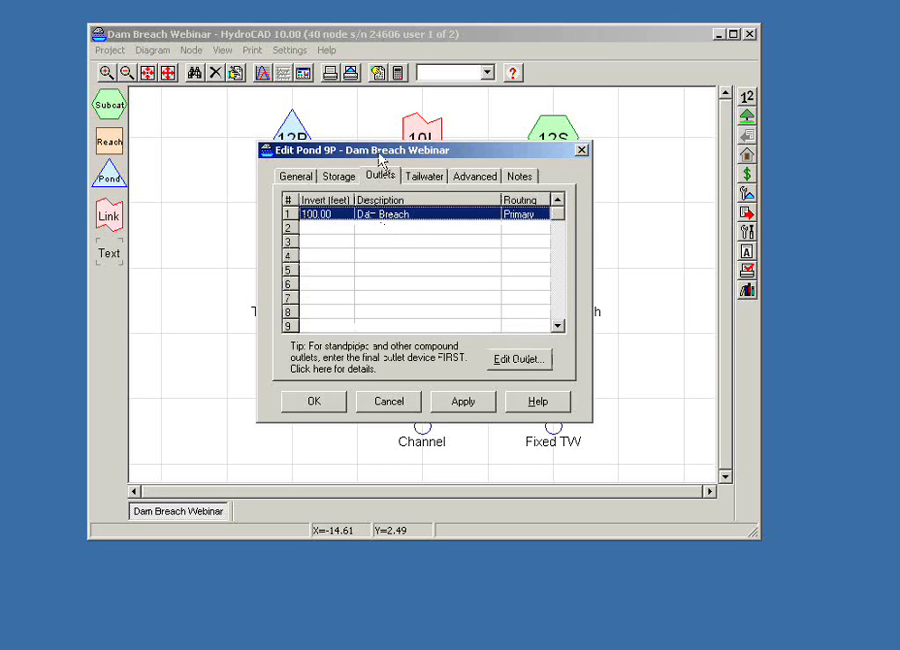
left_click_drag(381, 159, 387, 183)
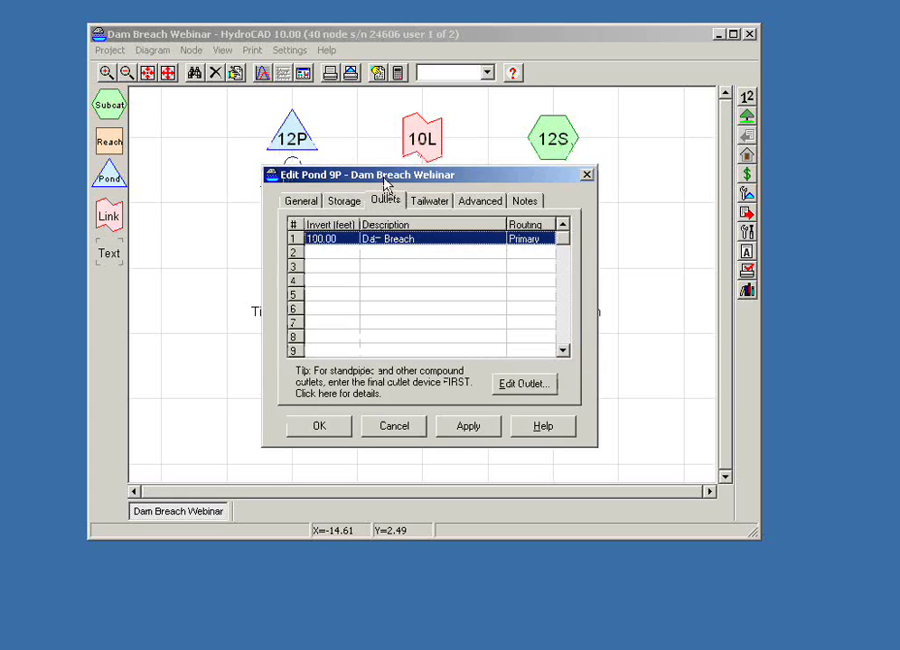
Step: Look up Dam Breach among the new outlet device types and leave without adding an outlet
double_click(378, 298)
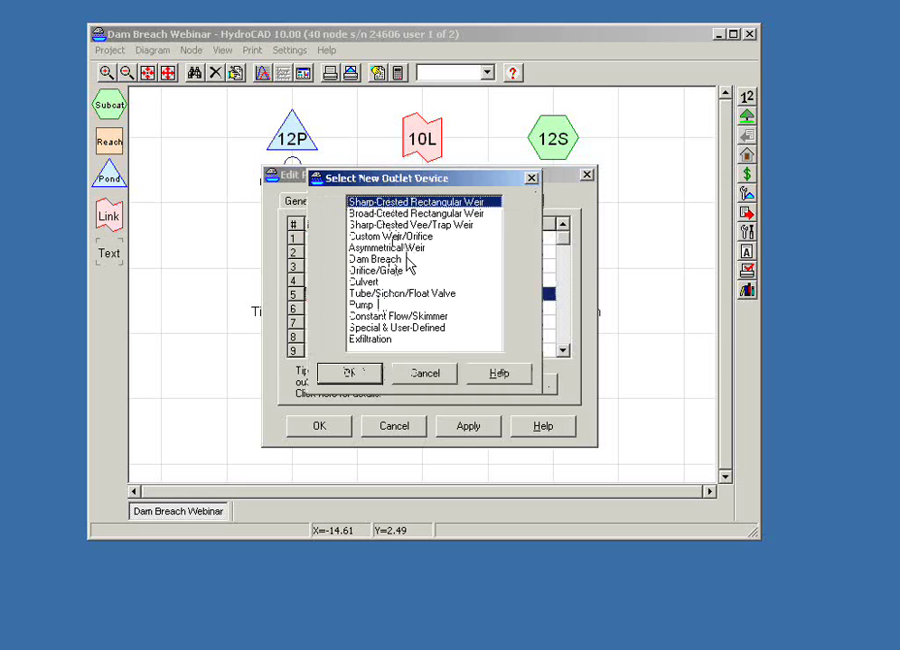
left_click(379, 261)
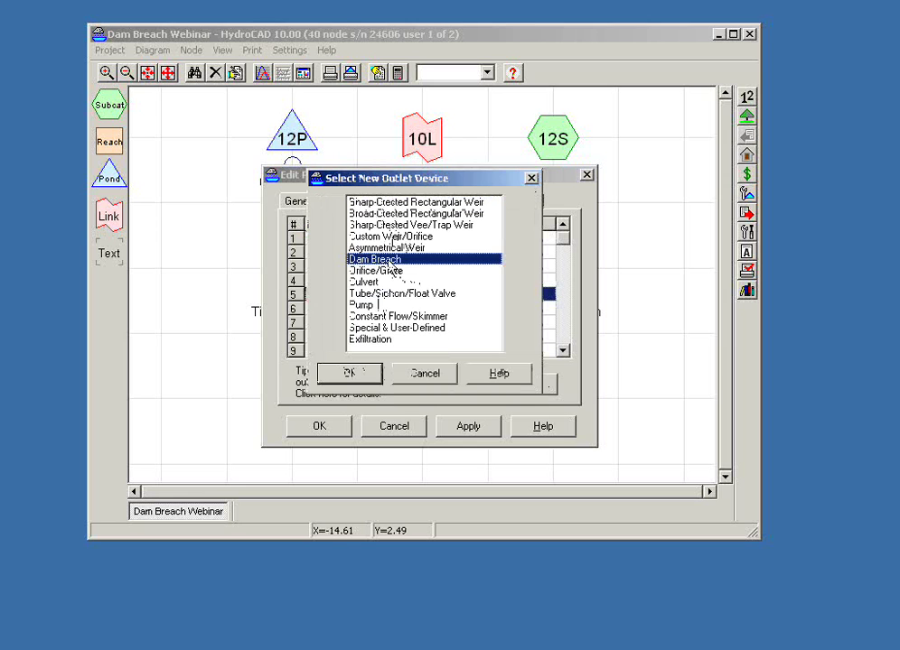
left_click(404, 373)
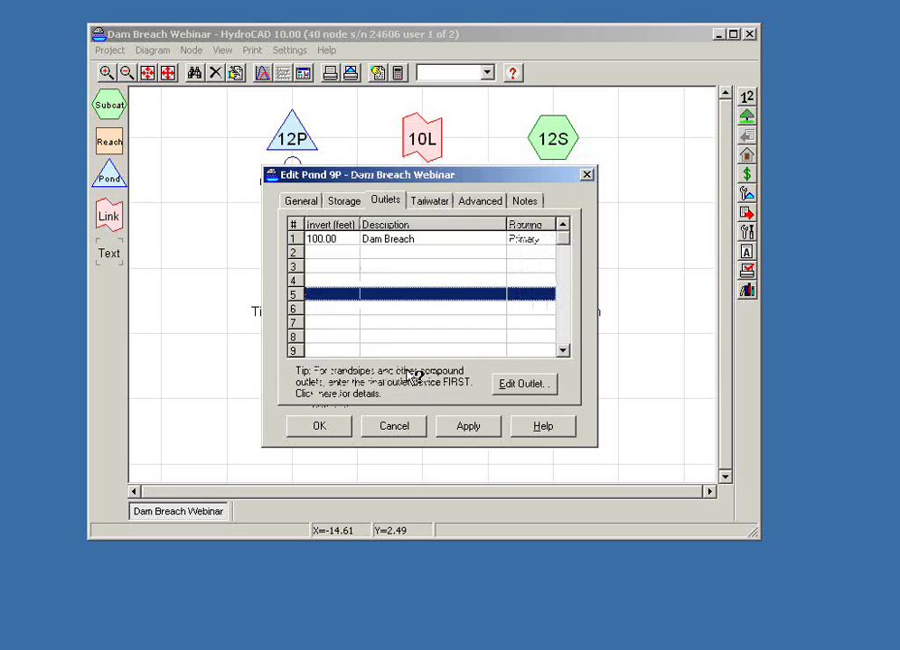
Step: Open pond 9P's Dam Breach outlet, try a breach height of 3 ft, and set it back to 4 ft
double_click(382, 246)
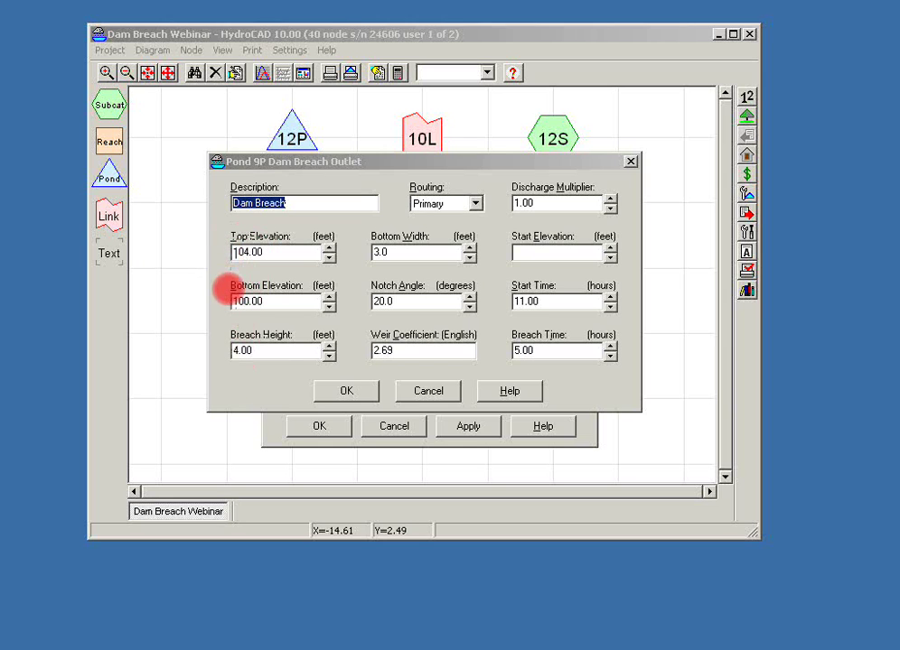
left_click(329, 297)
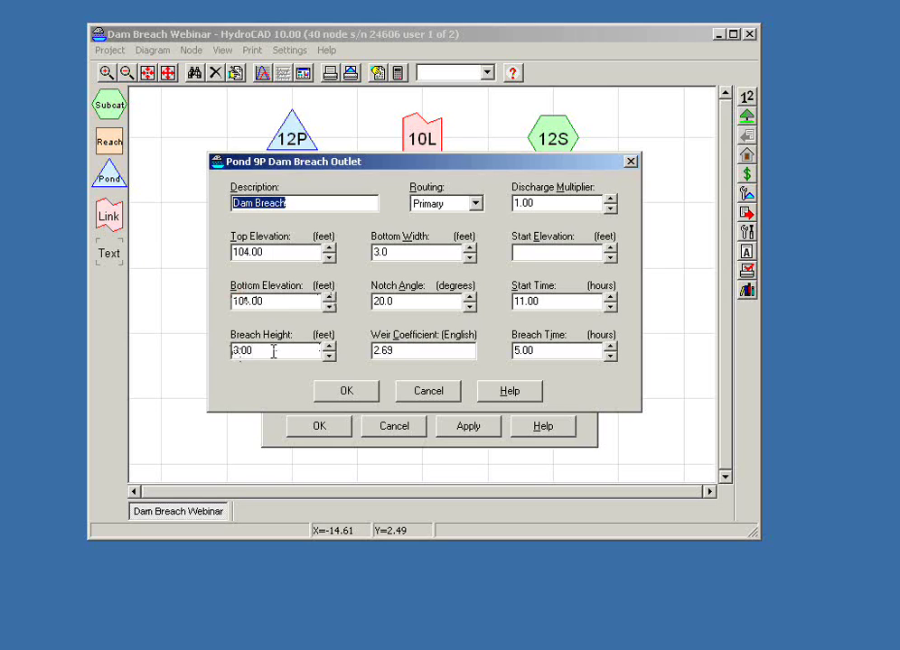
left_click(329, 347)
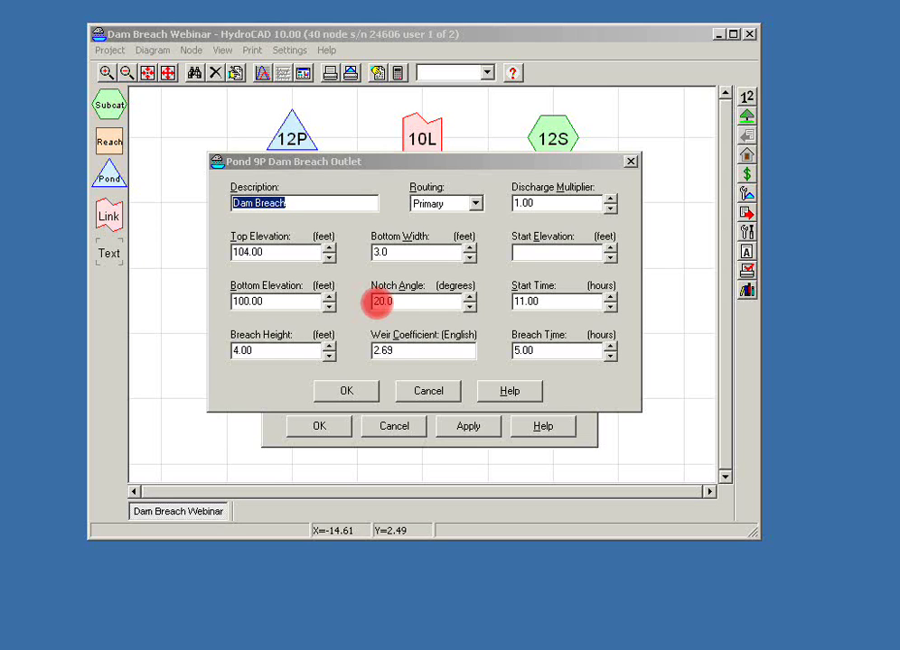
Step: Examine the breach outlet's weir coefficient, start elevation, start time and breach time settings
left_click(382, 350)
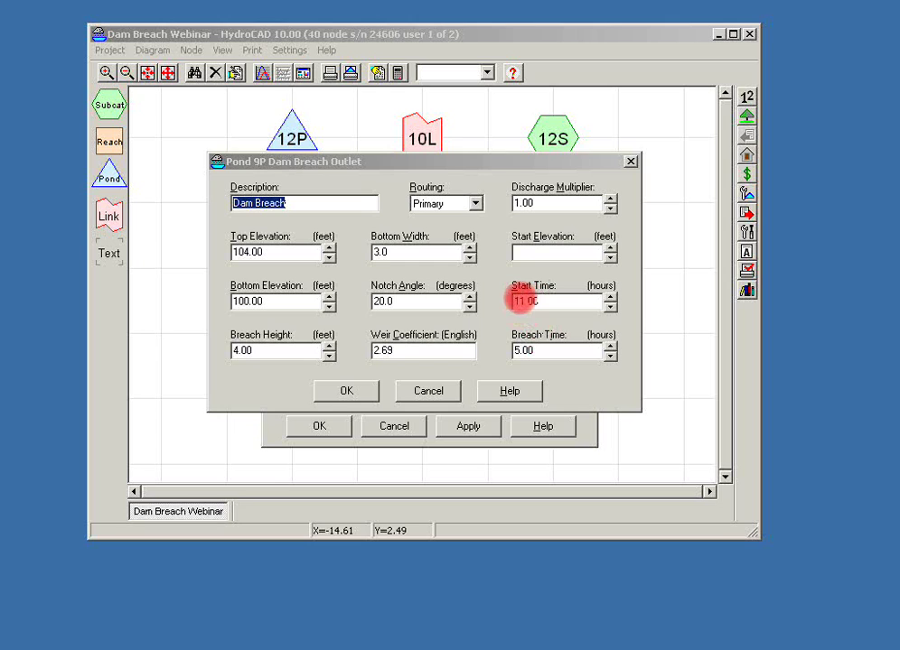
left_click(521, 302)
left_click(522, 352)
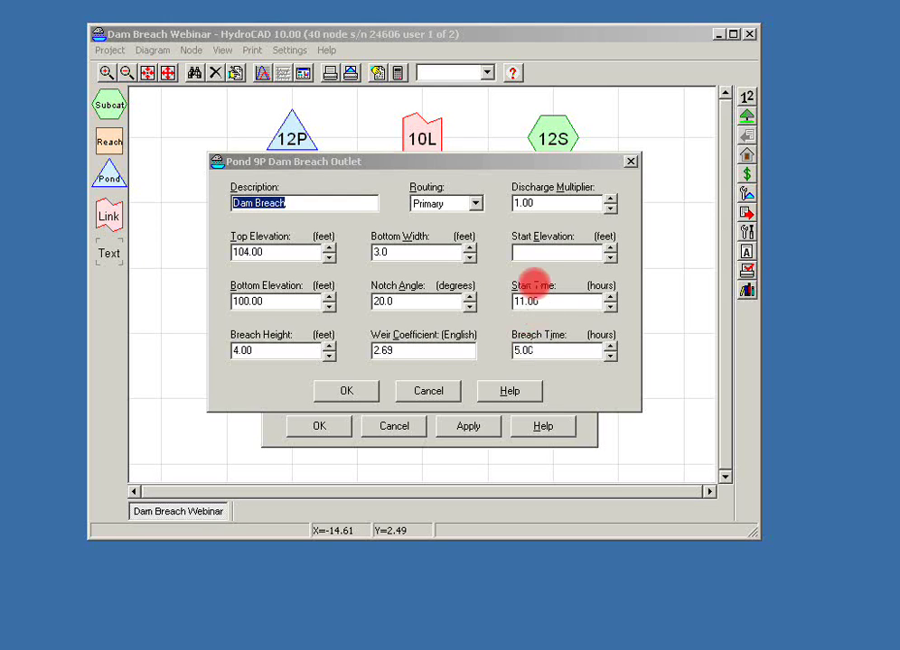
left_click(522, 252)
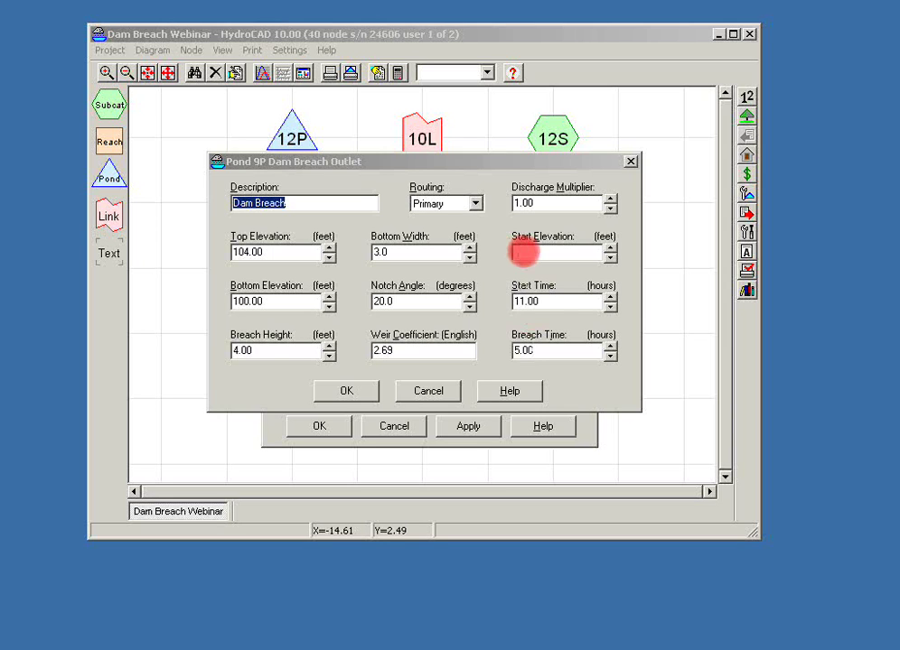
left_click(524, 301)
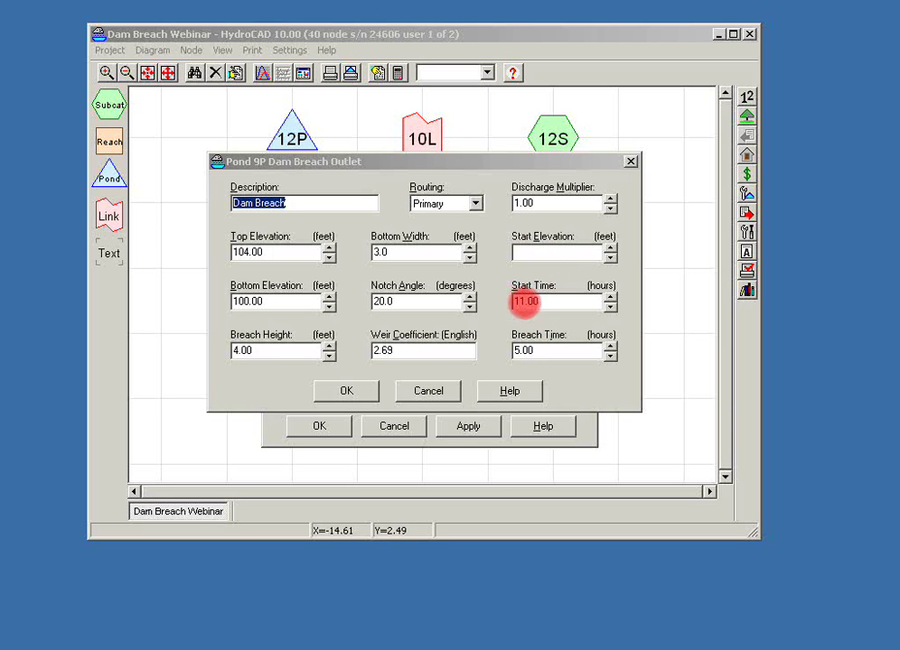
left_click(558, 256)
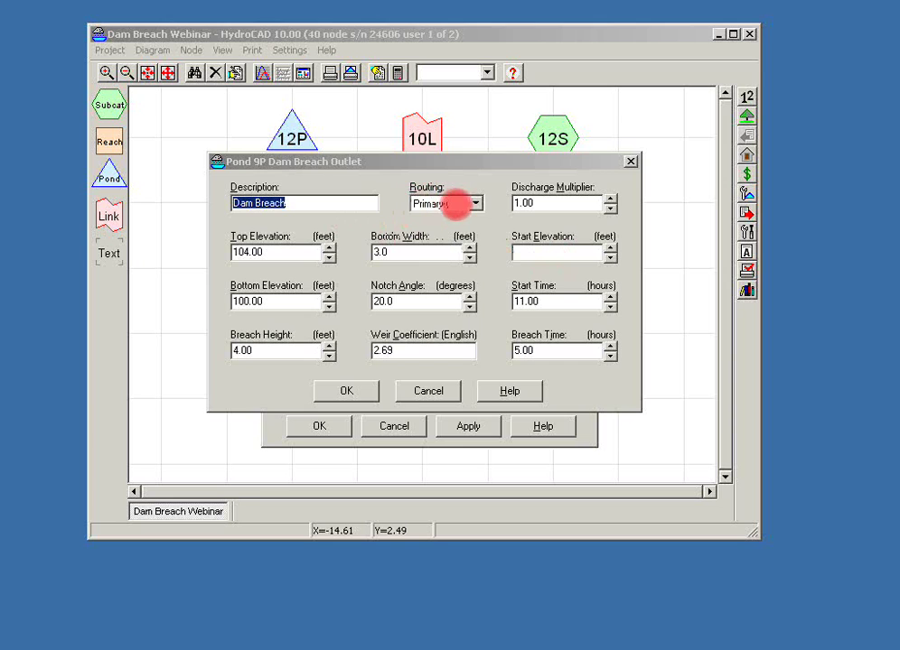
Step: Review the breach outlet's available routing choices and its discharge multiplier
left_click(475, 205)
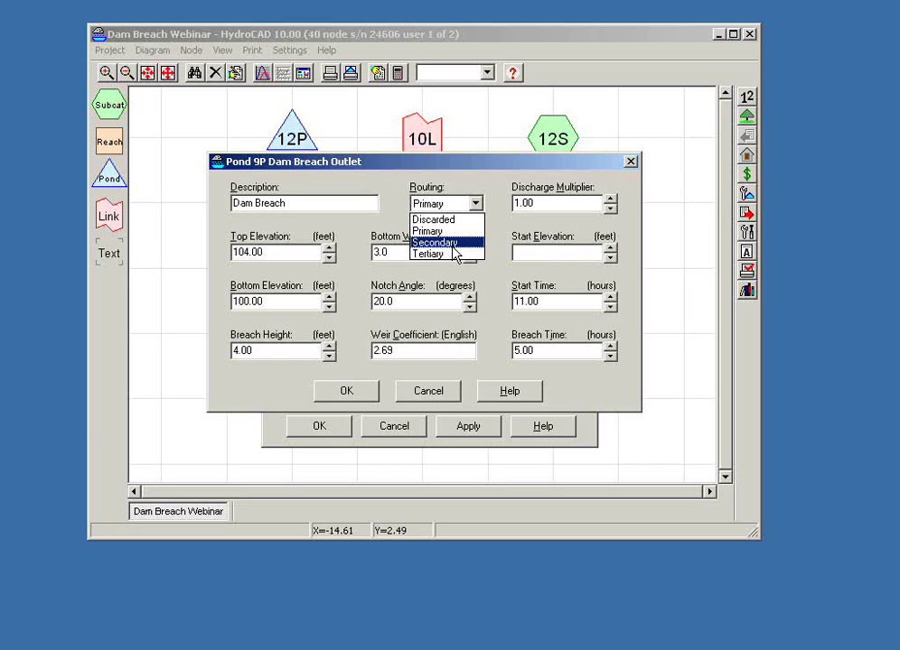
key("Escape")
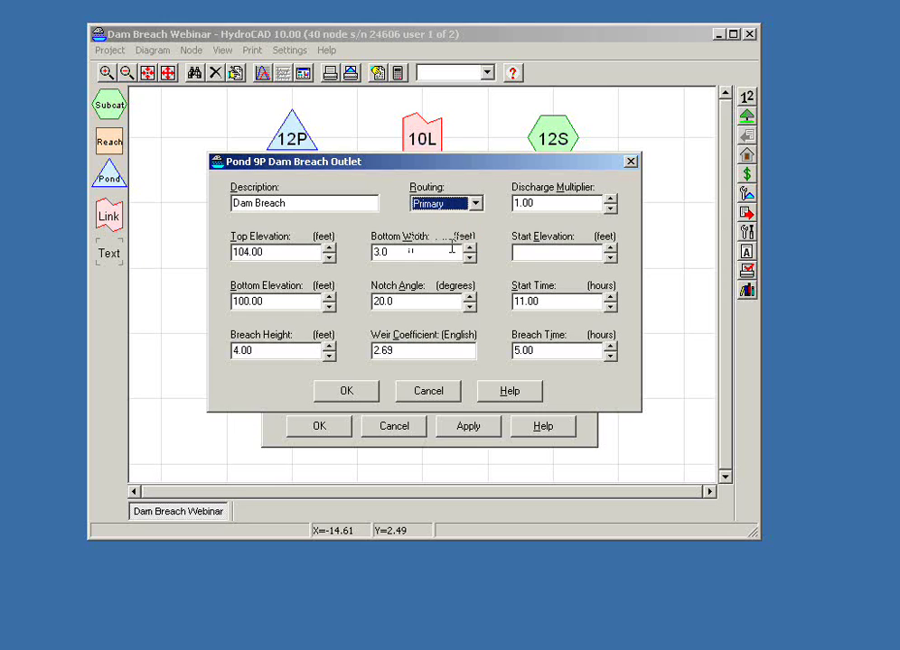
left_click(568, 202)
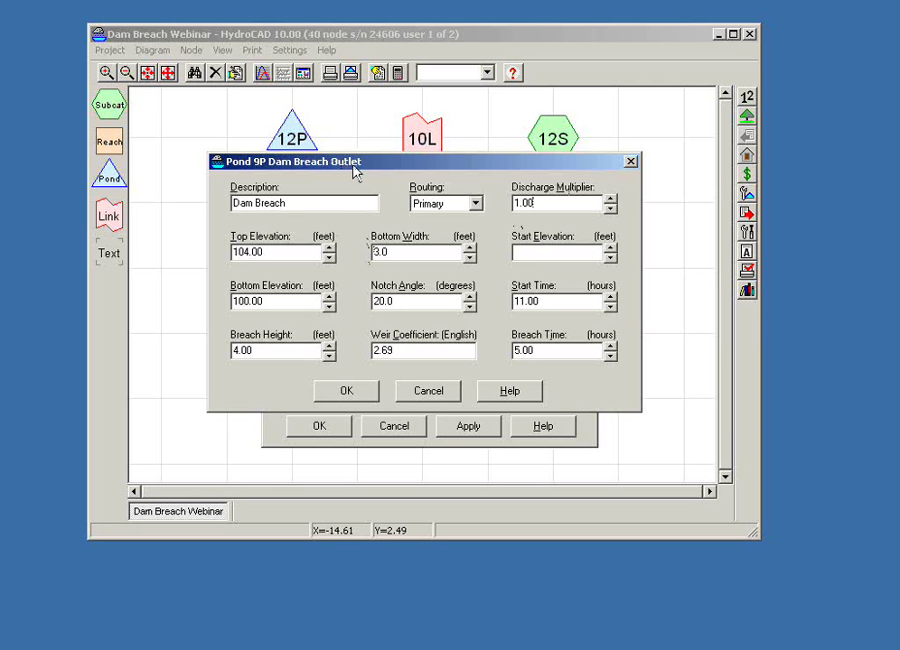
Step: Read the help on the dam breach outlet, breach calculations and vee/trap weir equations, and leave the outlet settings without saving changes
left_click(508, 398)
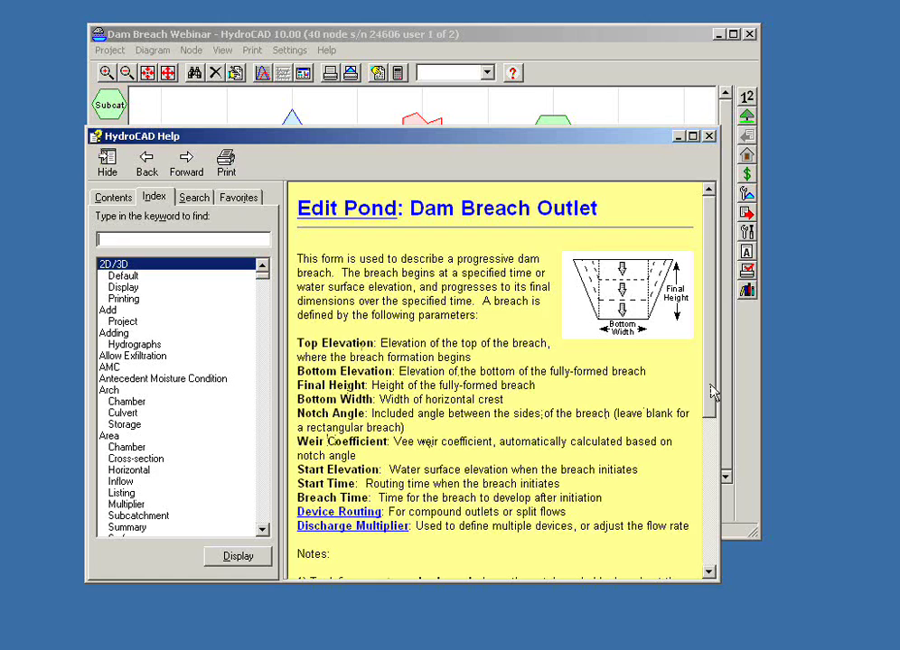
left_click_drag(711, 391, 711, 513)
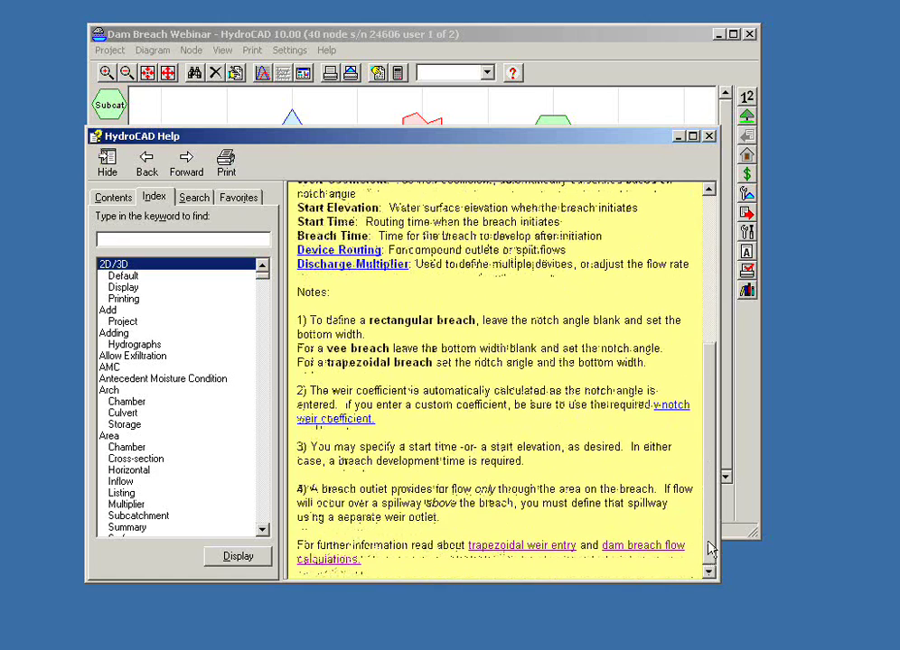
left_click(642, 552)
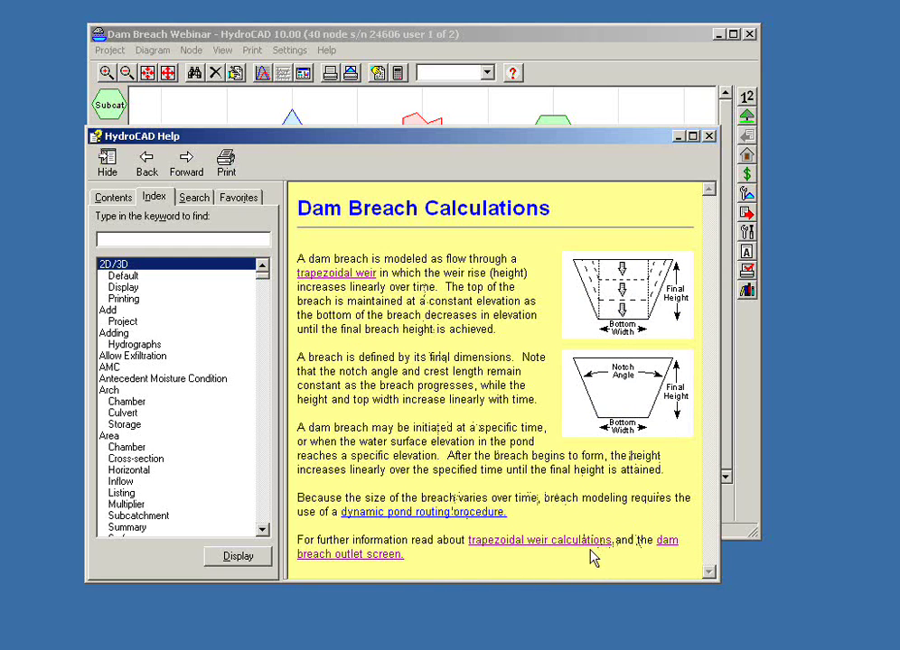
left_click(493, 545)
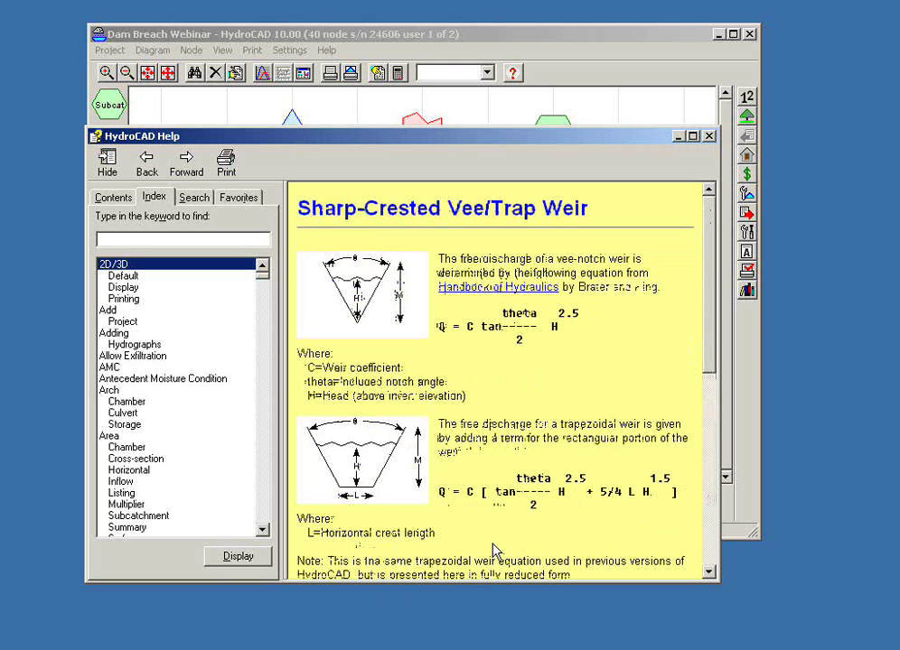
mouse_move(713, 343)
left_mouse_down()
mouse_move(713, 434)
mouse_move(707, 333)
left_mouse_up()
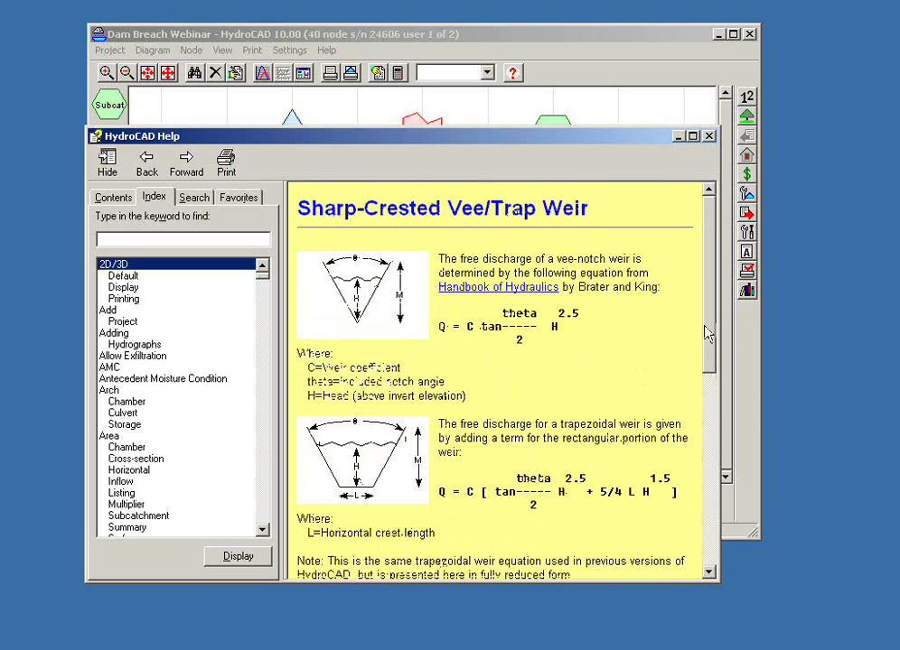
mouse_move(707, 333)
left_mouse_down()
mouse_move(709, 377)
mouse_move(719, 327)
left_mouse_up()
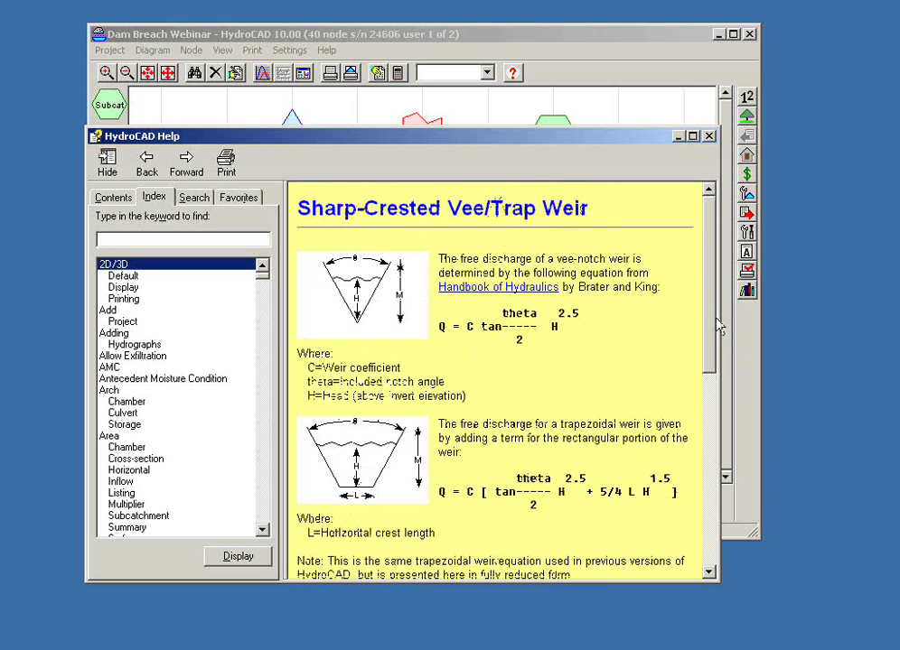
left_click_drag(624, 151, 697, 165)
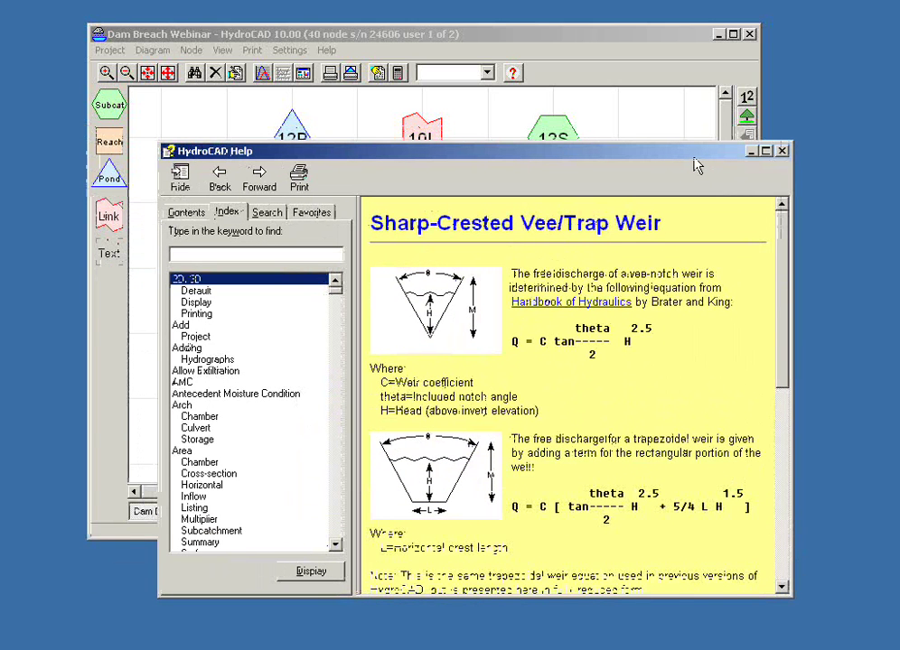
left_click(782, 152)
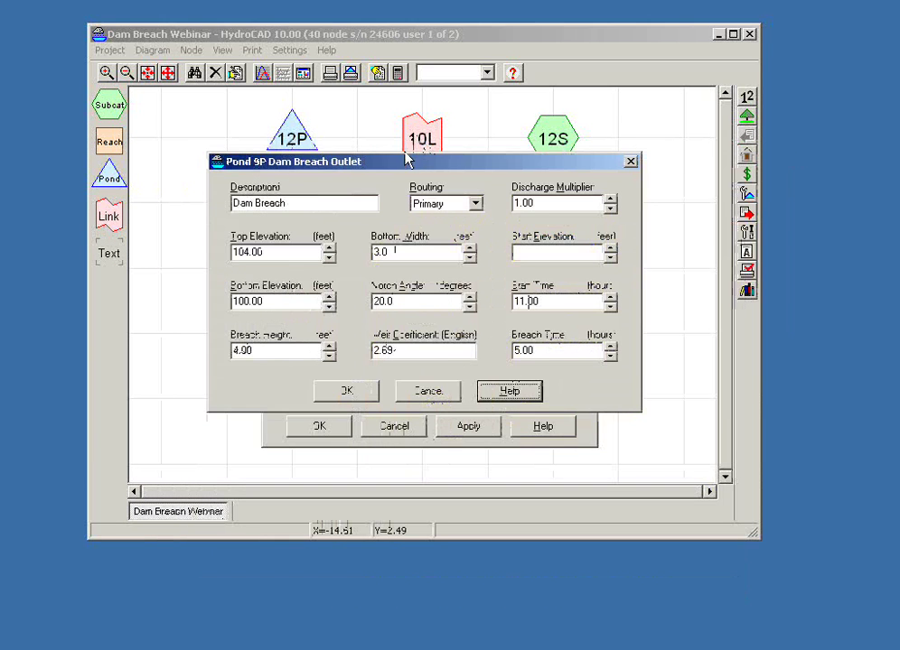
left_click_drag(403, 167, 406, 153)
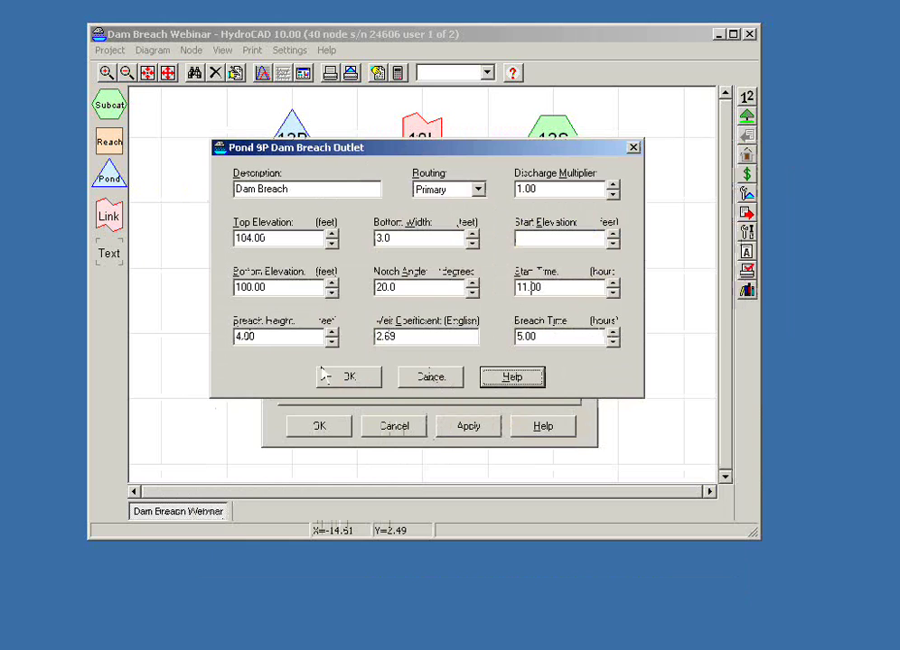
left_click(414, 383)
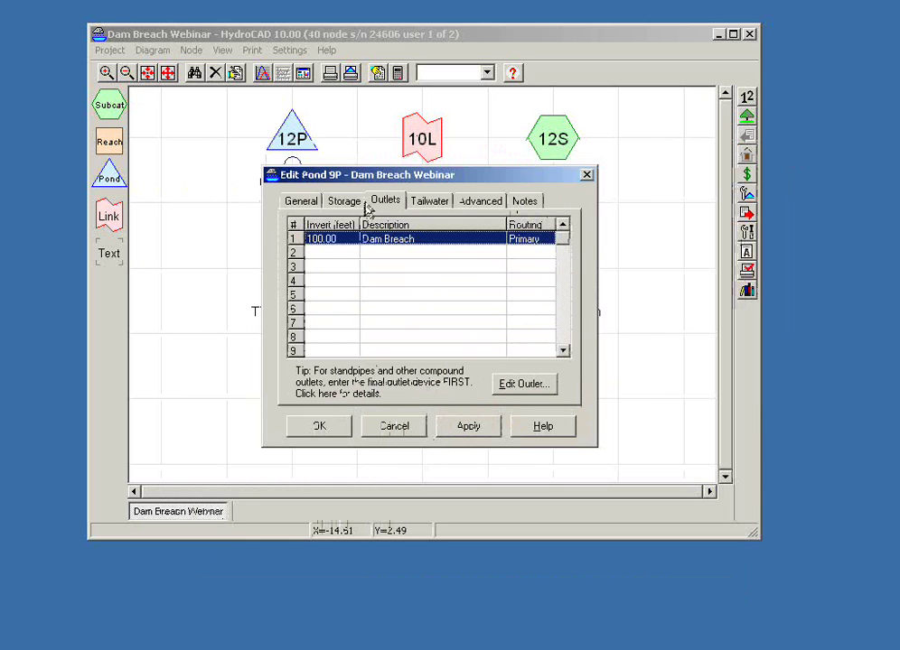
Step: Accept pond 9P's settings and open its hydrograph report beside the node on the diagram
left_click_drag(377, 181, 477, 199)
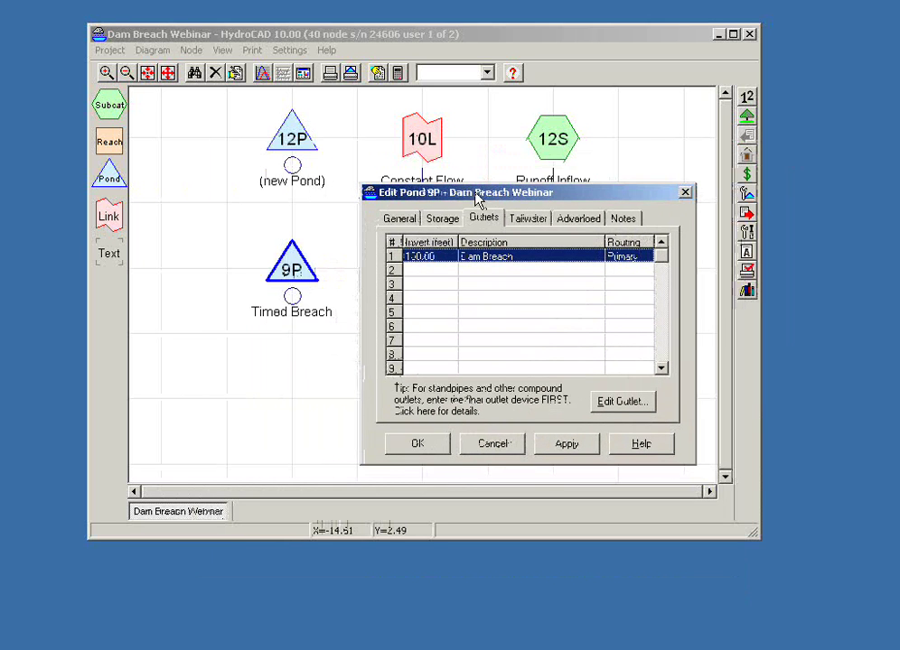
left_click(418, 445)
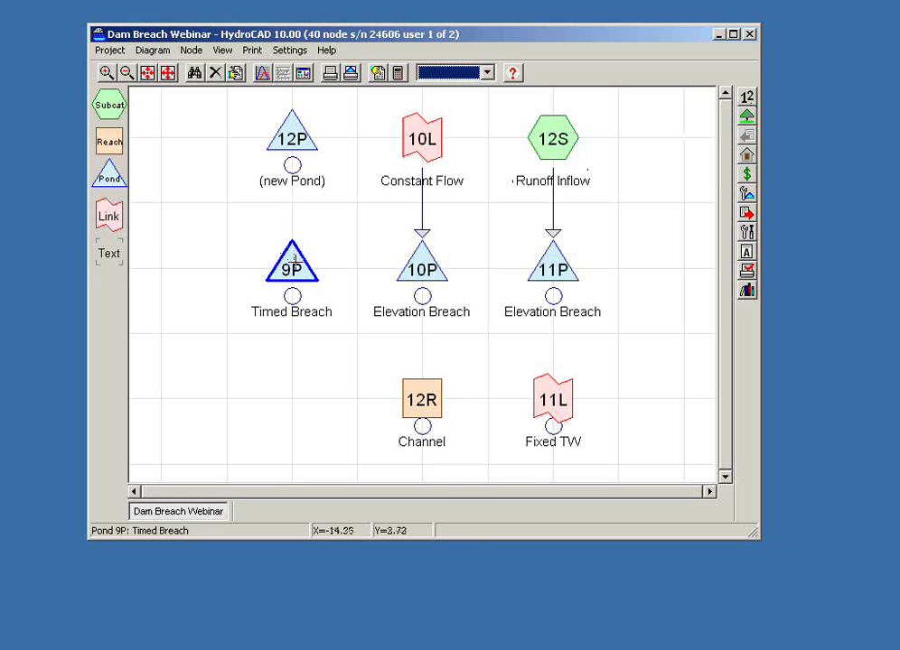
left_click(289, 271)
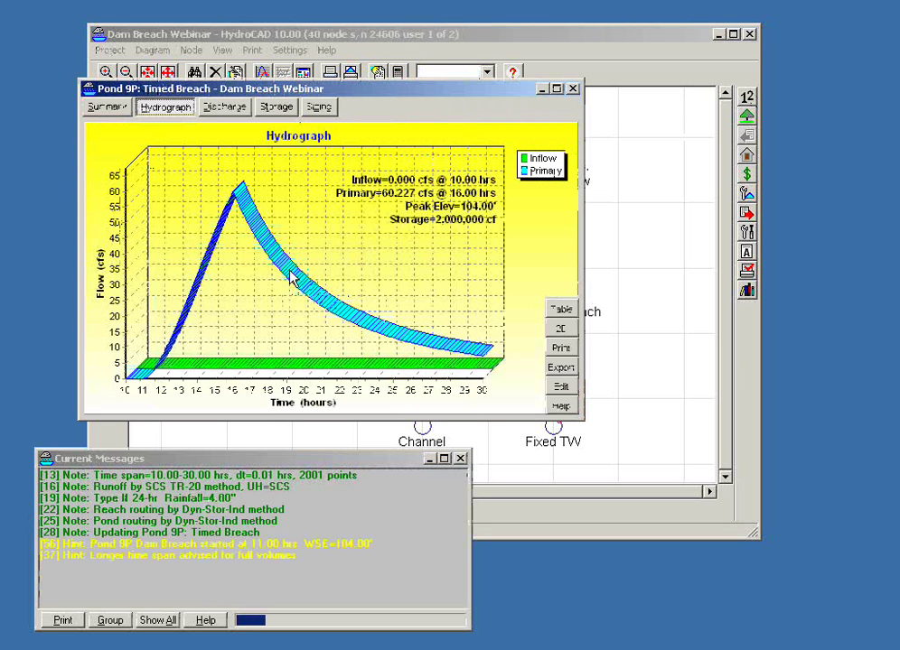
left_click_drag(432, 92, 676, 151)
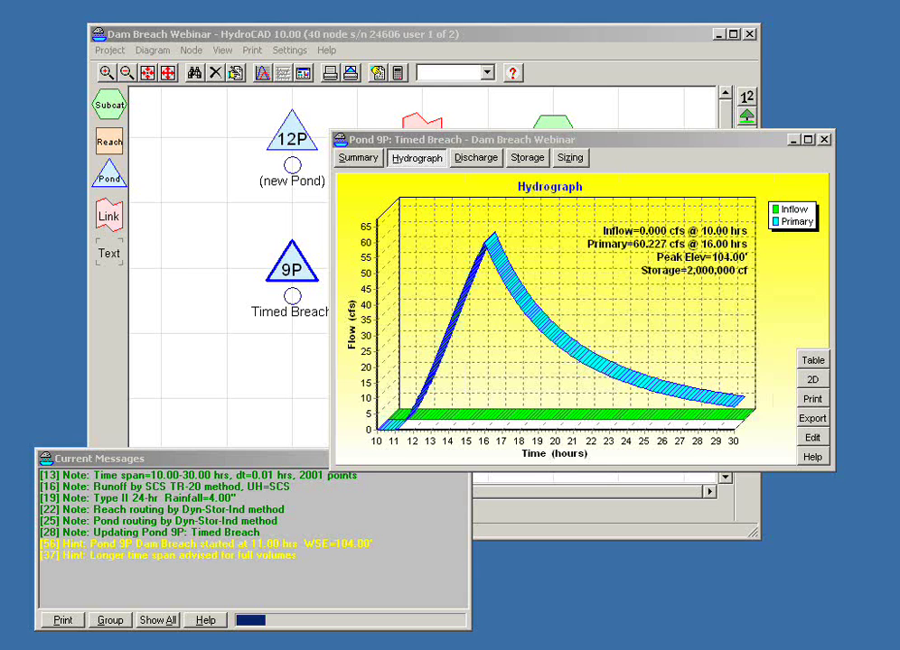
Step: Check the starting elevation in pond 9P's advanced settings and leave without saving changes
left_click(815, 439)
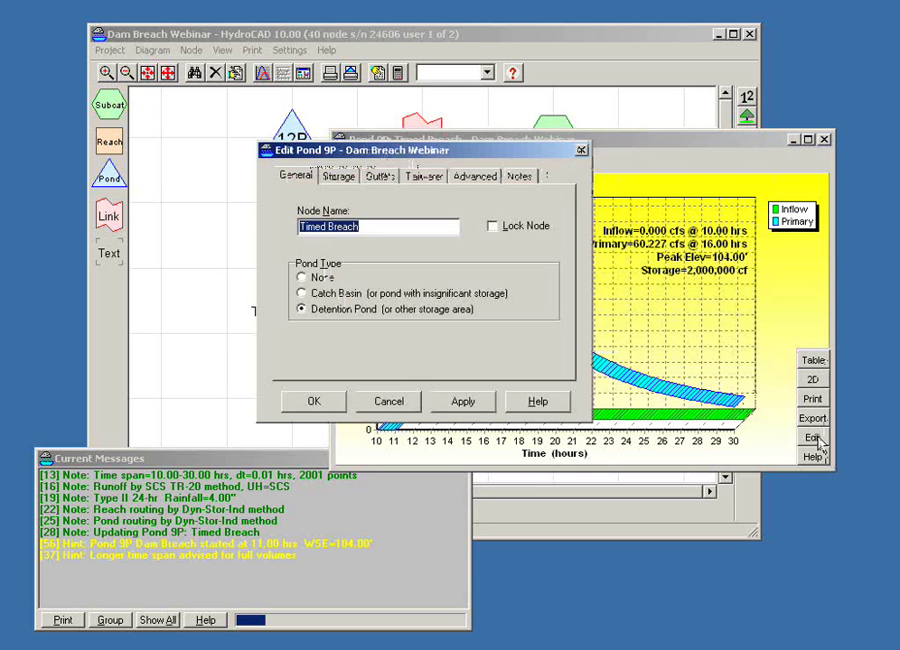
left_click(472, 177)
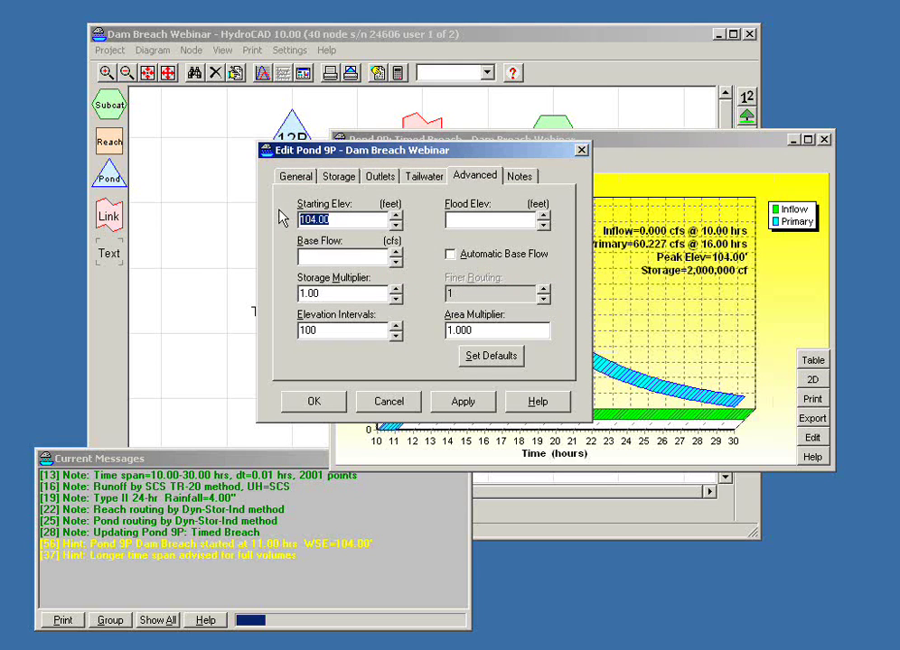
left_click_drag(369, 159, 451, 172)
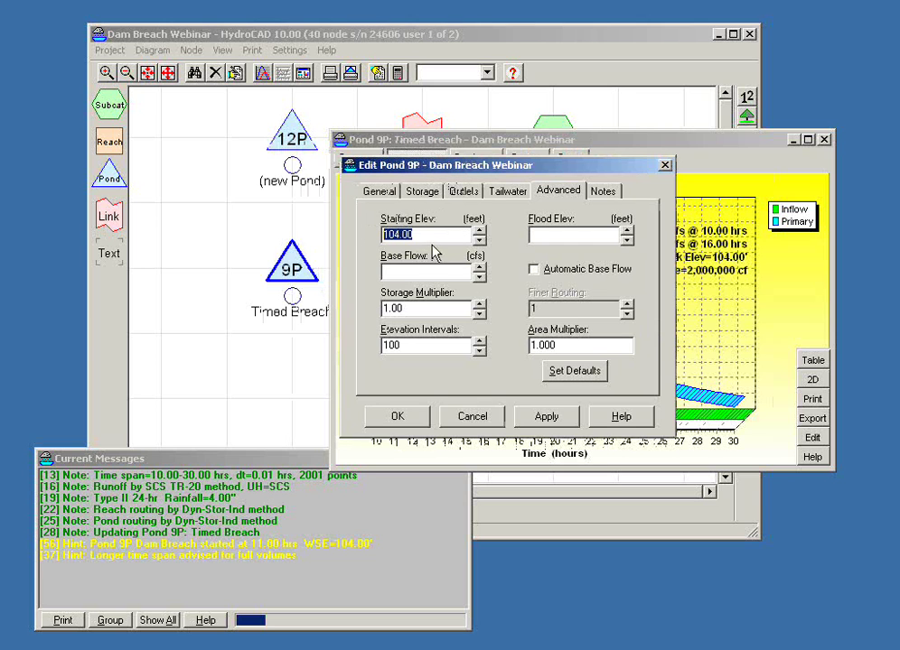
left_click(472, 416)
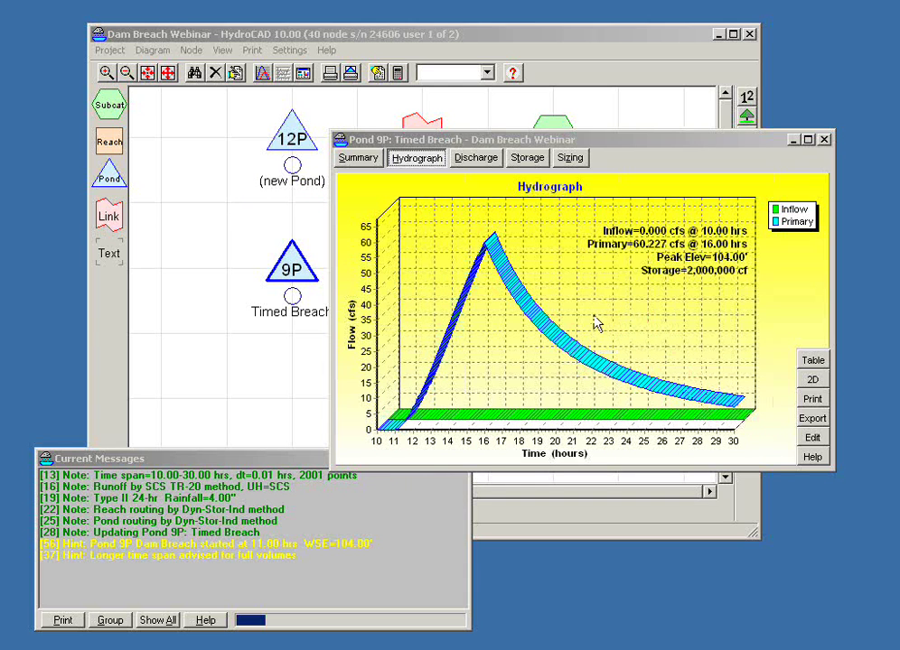
Step: Add the Elevation curve to pond 9P's hydrograph
right_click(560, 297)
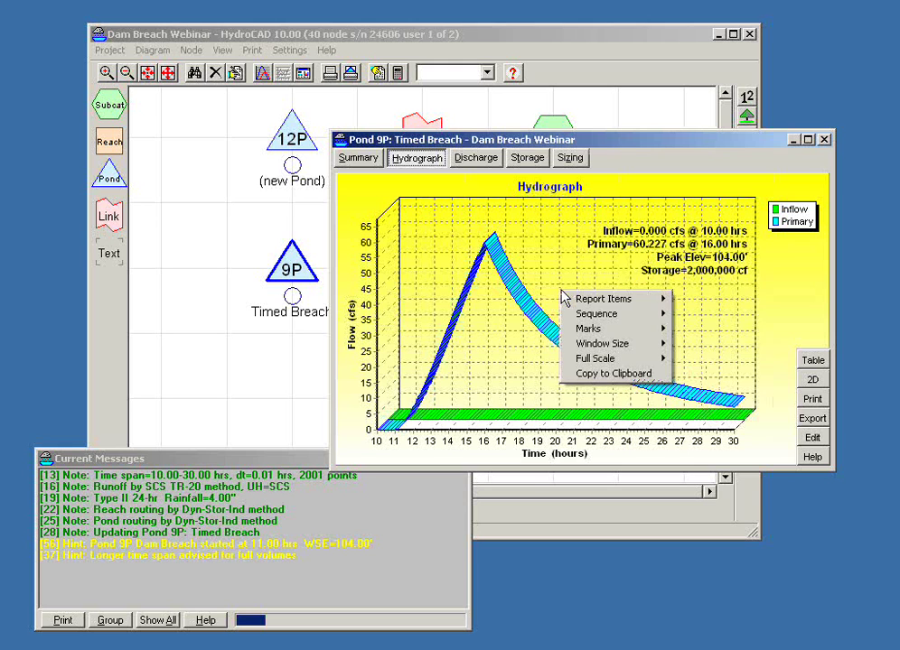
mouse_move(587, 298)
mouse_move(695, 304)
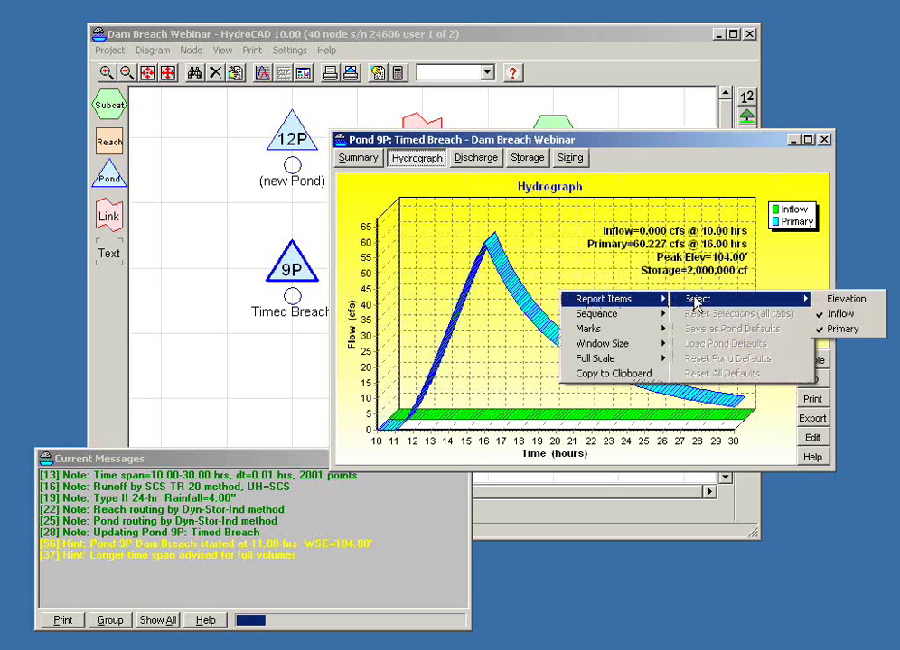
left_click(836, 299)
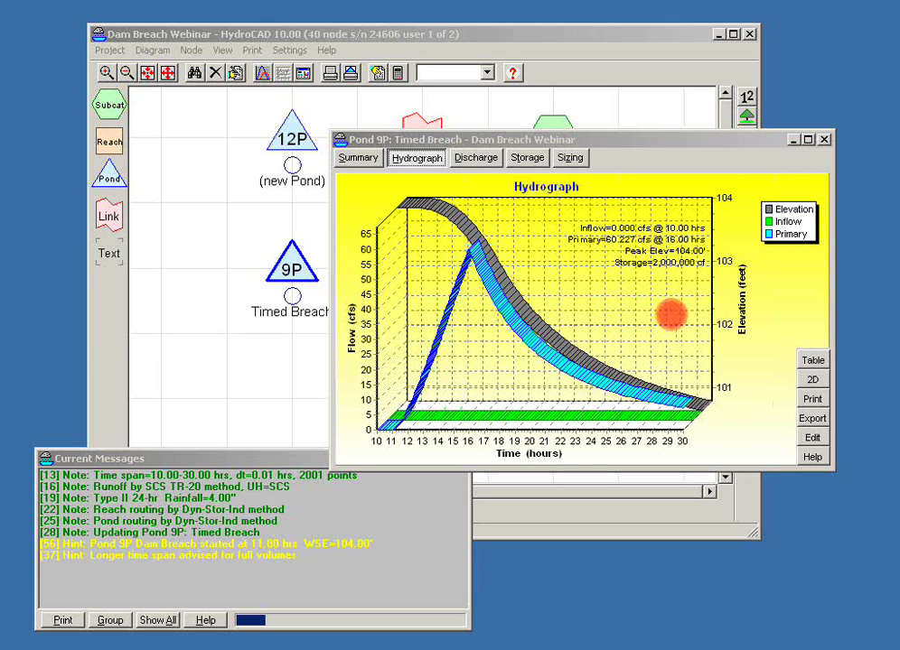
Step: Save the hydrograph's report item selection as the pond defaults and review the options for resetting those defaults
right_click(608, 291)
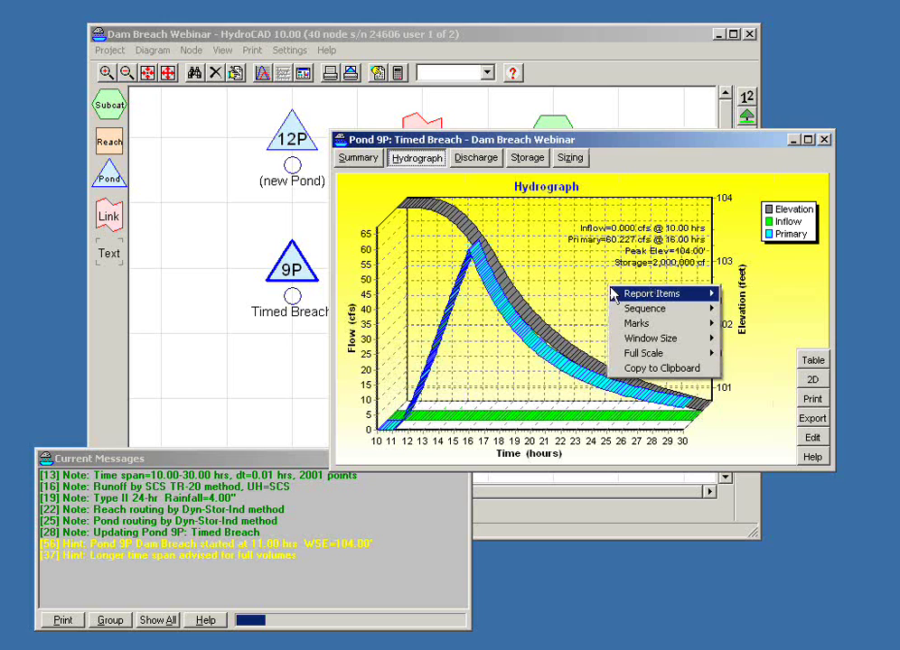
mouse_move(631, 298)
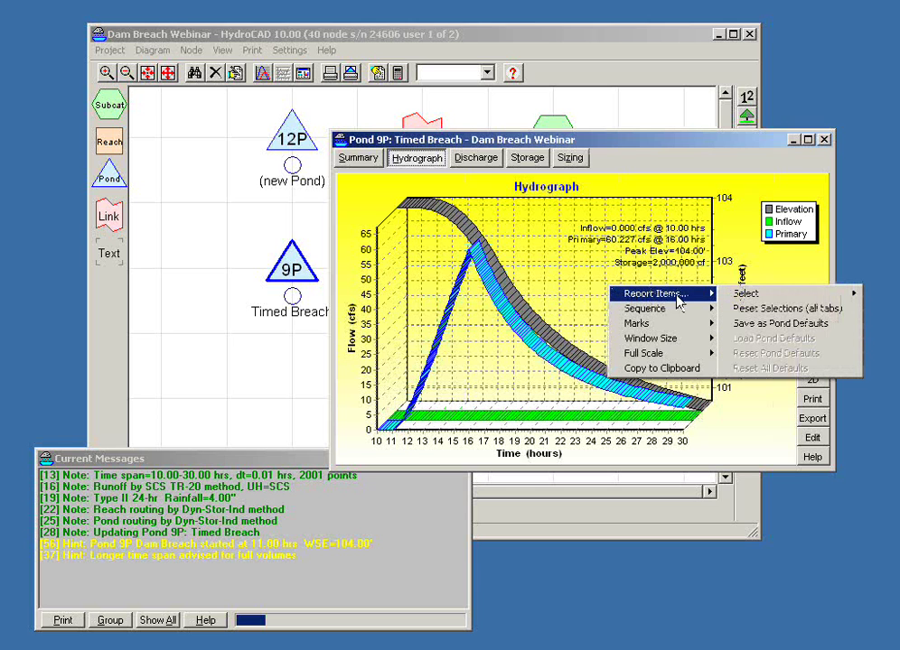
left_click(756, 325)
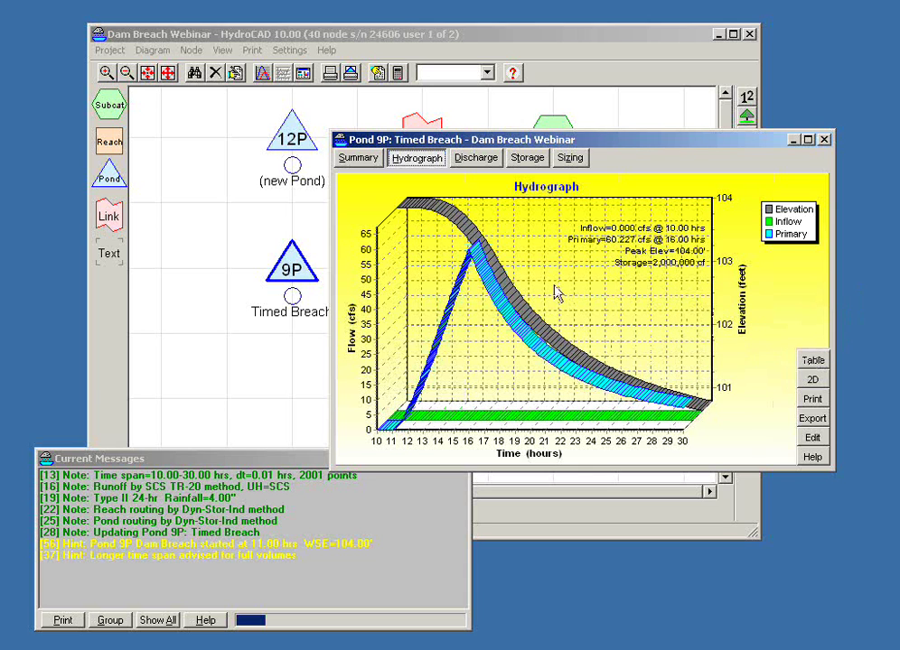
right_click(588, 288)
mouse_move(618, 301)
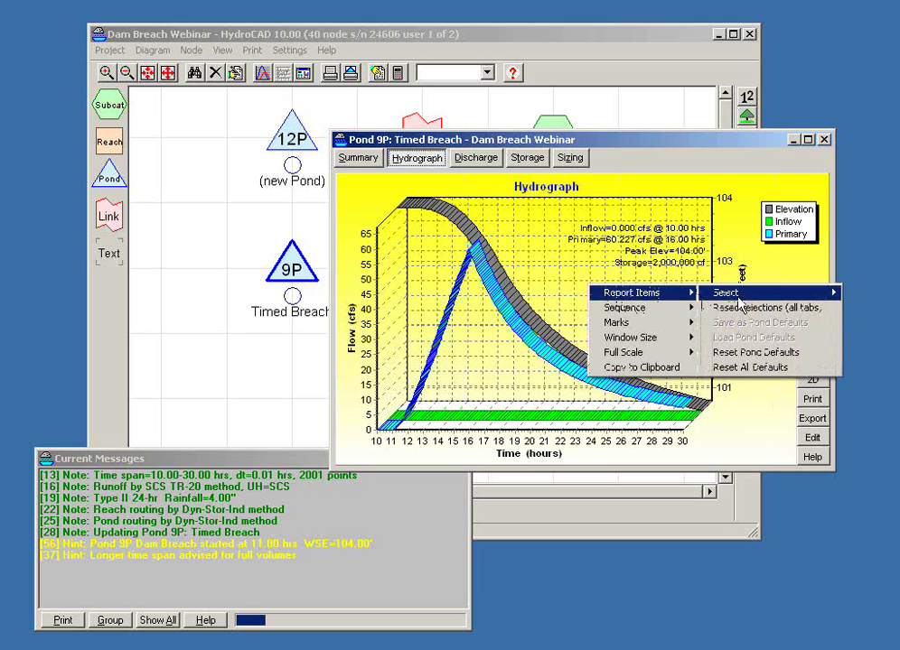
mouse_move(722, 293)
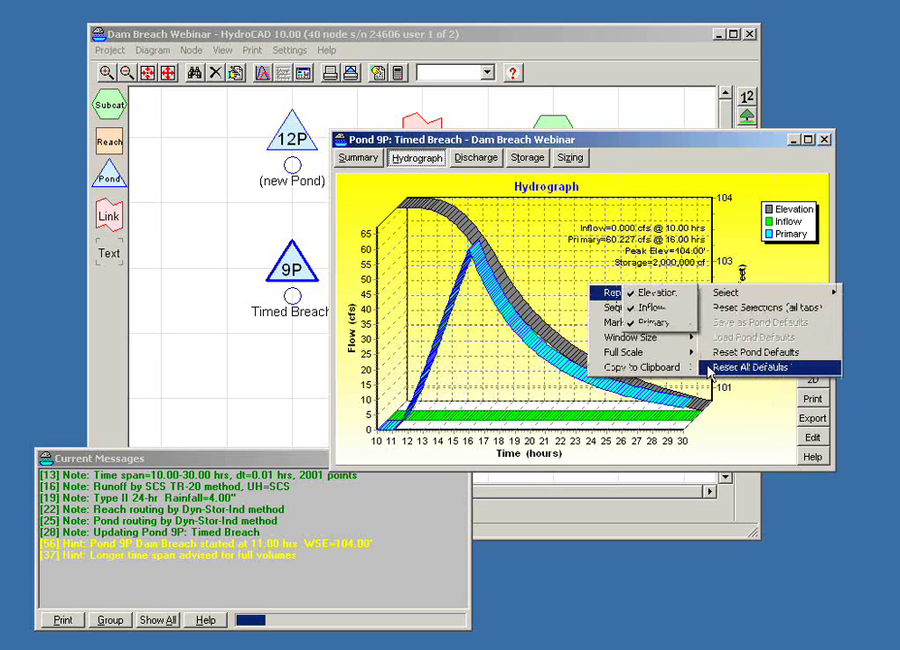
left_click(643, 153)
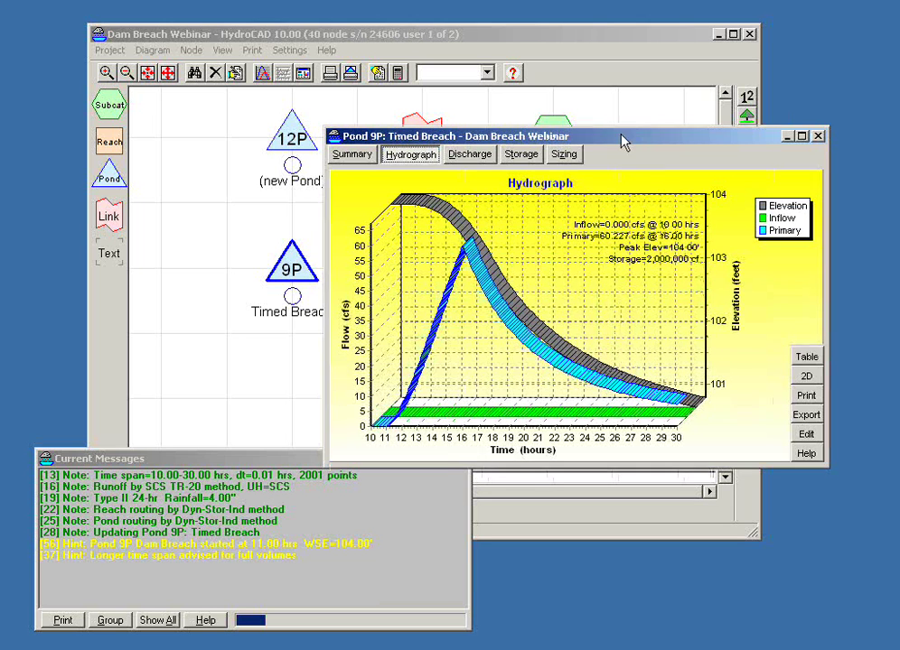
Step: Enlarge pond 9P's report window and switch the hydrograph to a 2D plot
left_click_drag(623, 140, 532, 88)
left_click_drag(738, 417, 854, 491)
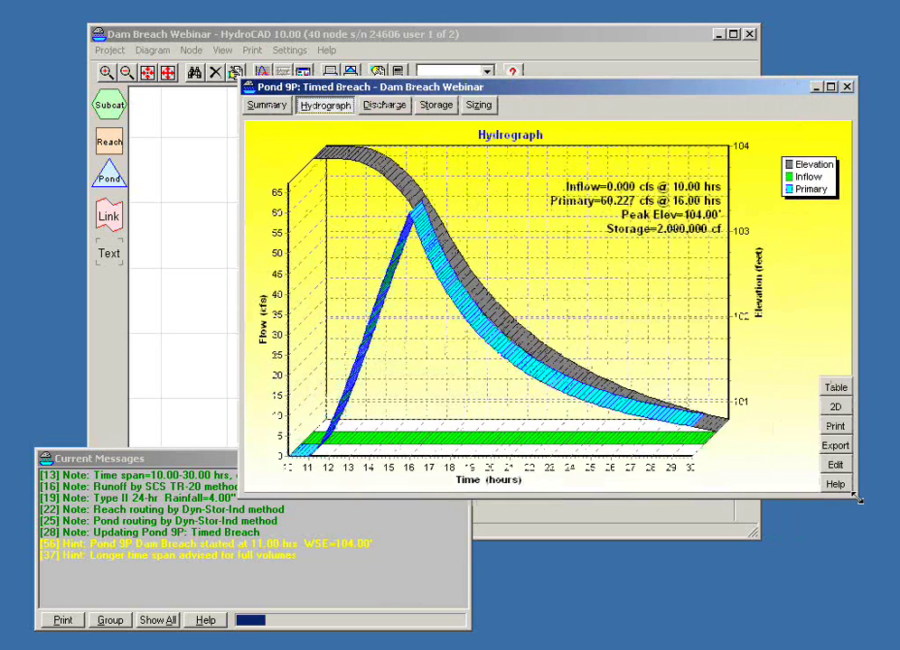
left_click(834, 409)
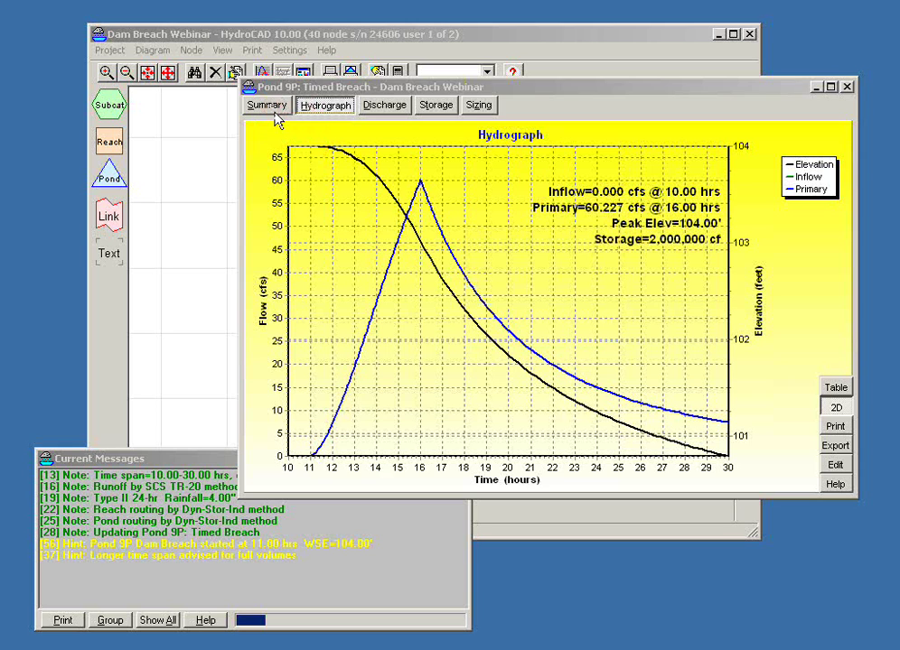
Step: Review pond 9P's summary of the dam breach outlet and compare its breach timing with the hydrograph
left_click(274, 113)
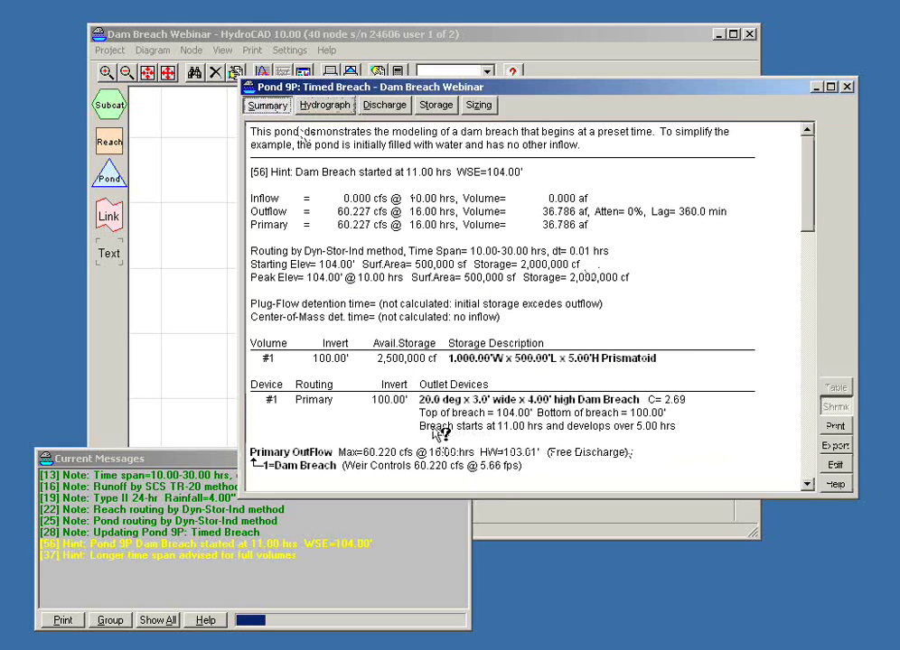
left_click(517, 426)
left_click(782, 151)
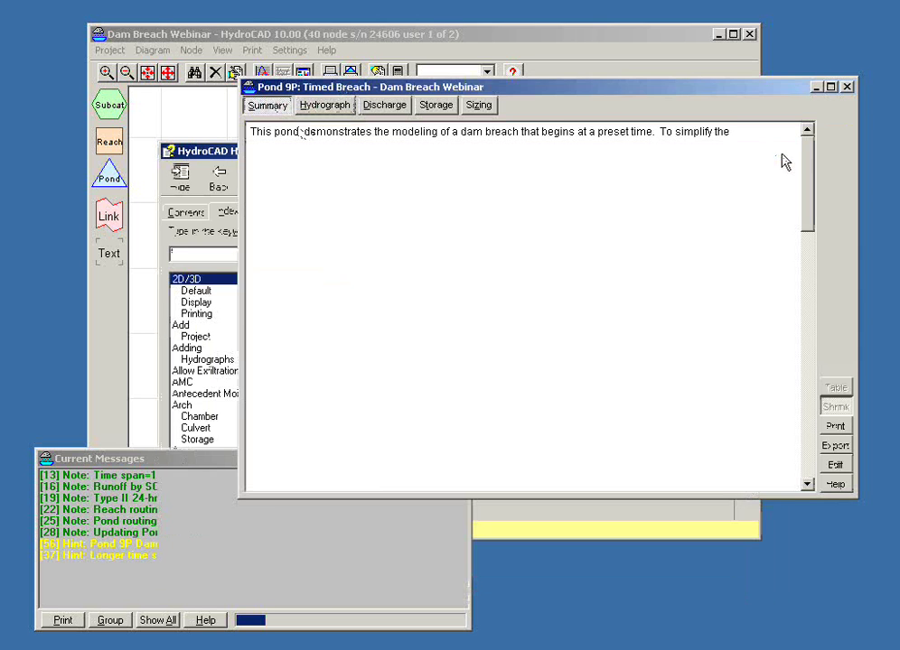
left_click(326, 106)
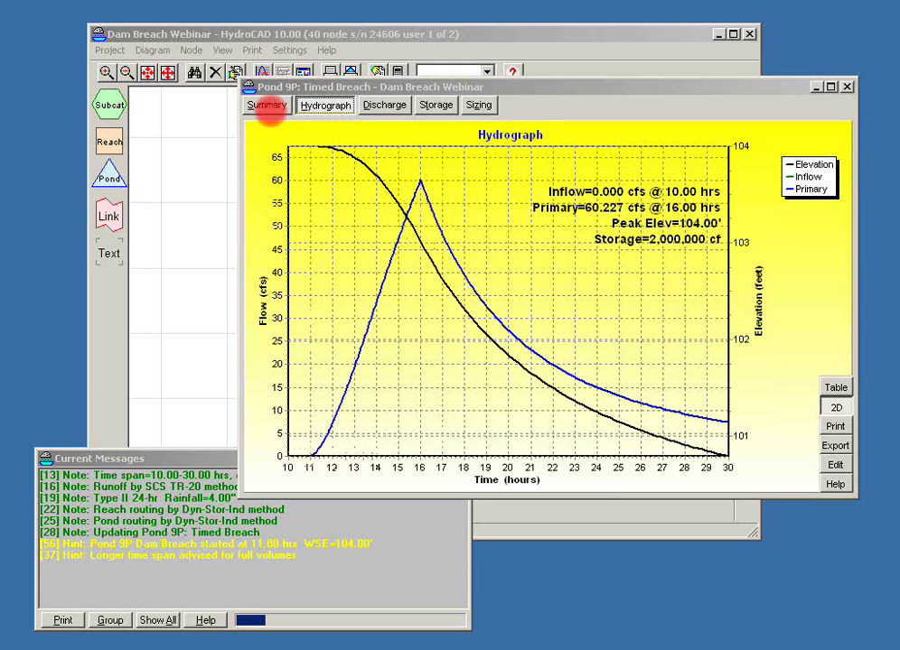
left_click(270, 107)
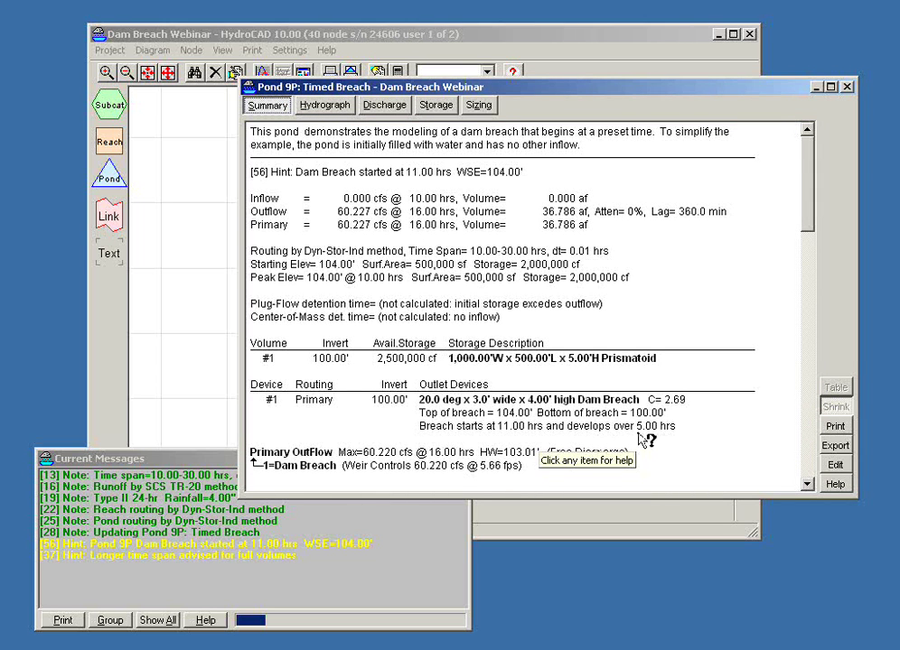
left_click(327, 107)
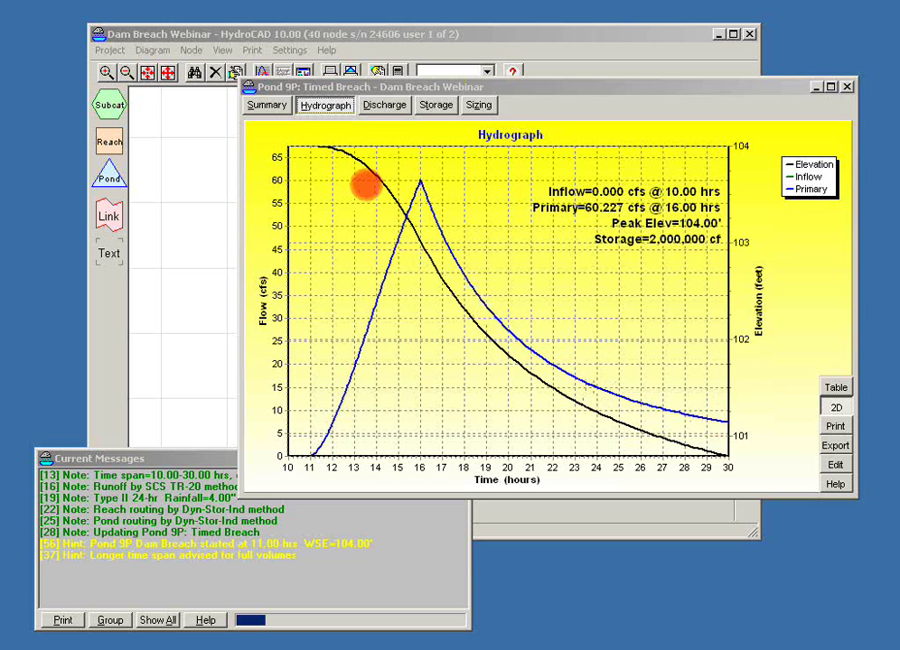
Step: Examine pond 9P's stage-discharge curve in 2D and 3D, recheck the hydrograph, and close the report
left_click_drag(388, 87, 388, 92)
left_click(386, 110)
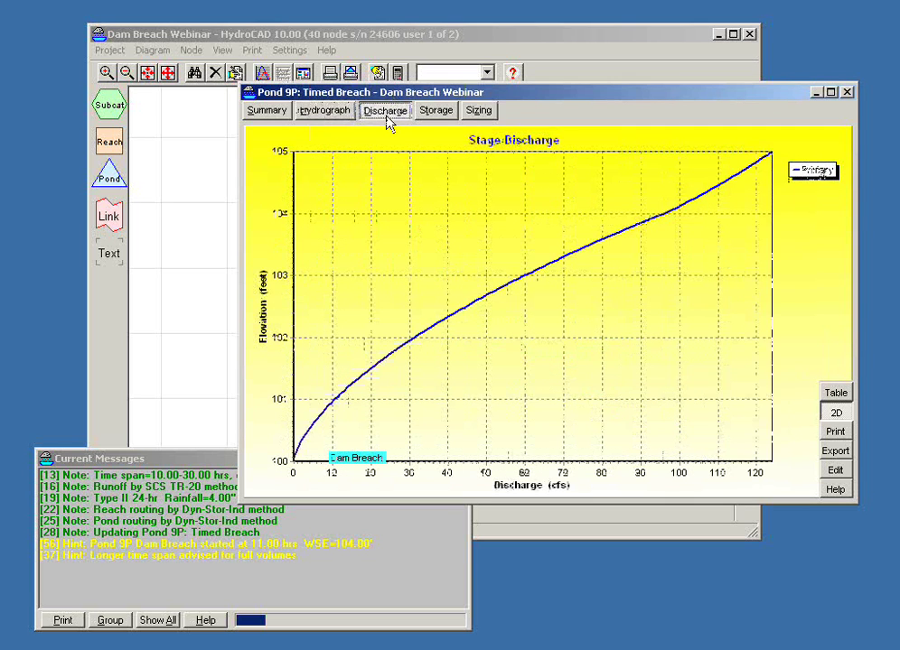
left_click(837, 414)
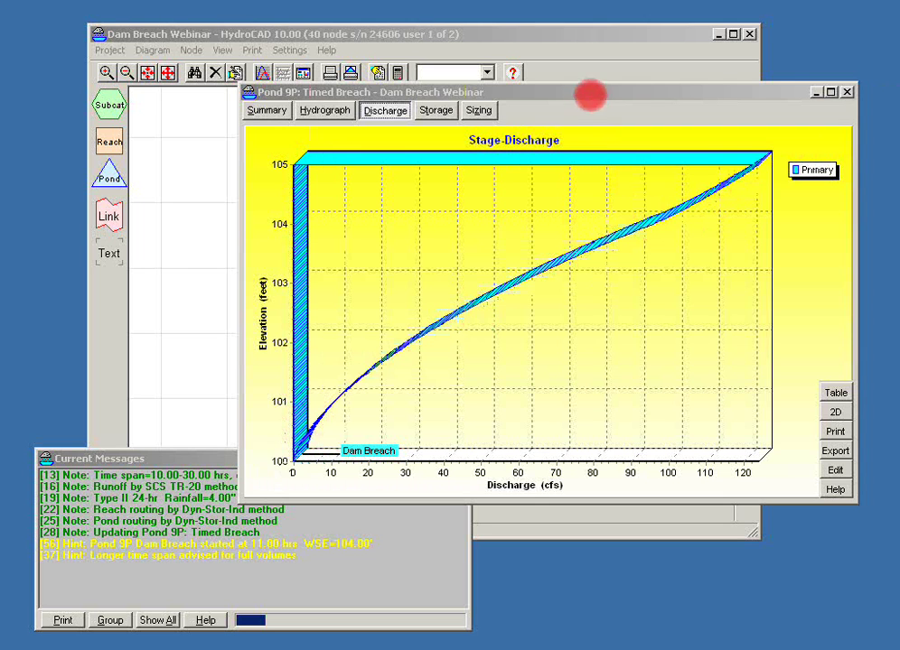
left_click(338, 115)
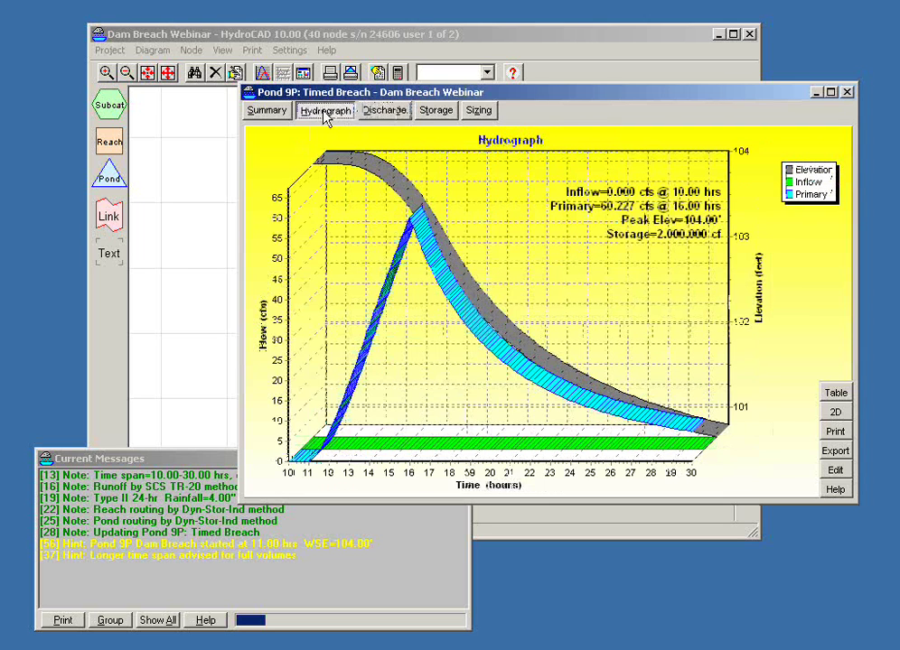
left_click(846, 91)
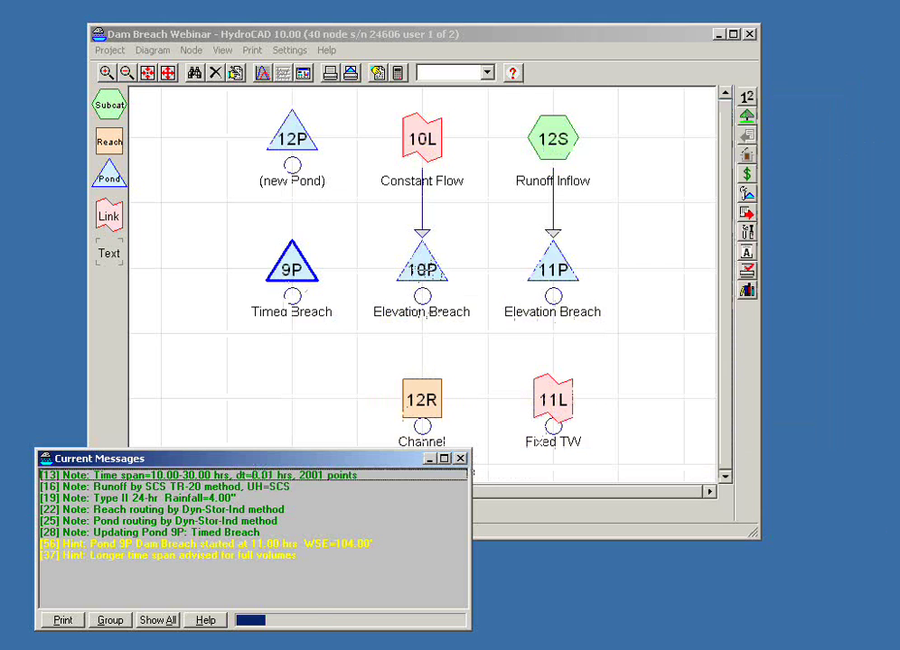
Step: Open the hydrograph report of Elevation Breach pond 10P and place it clear of the diagram's upper nodes
double_click(438, 276)
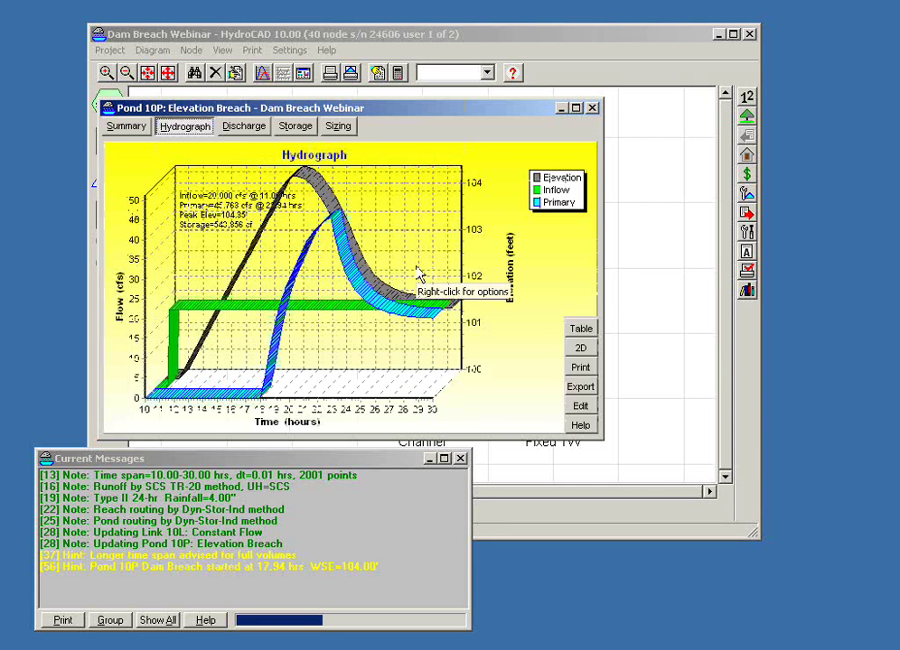
left_click_drag(378, 111, 627, 217)
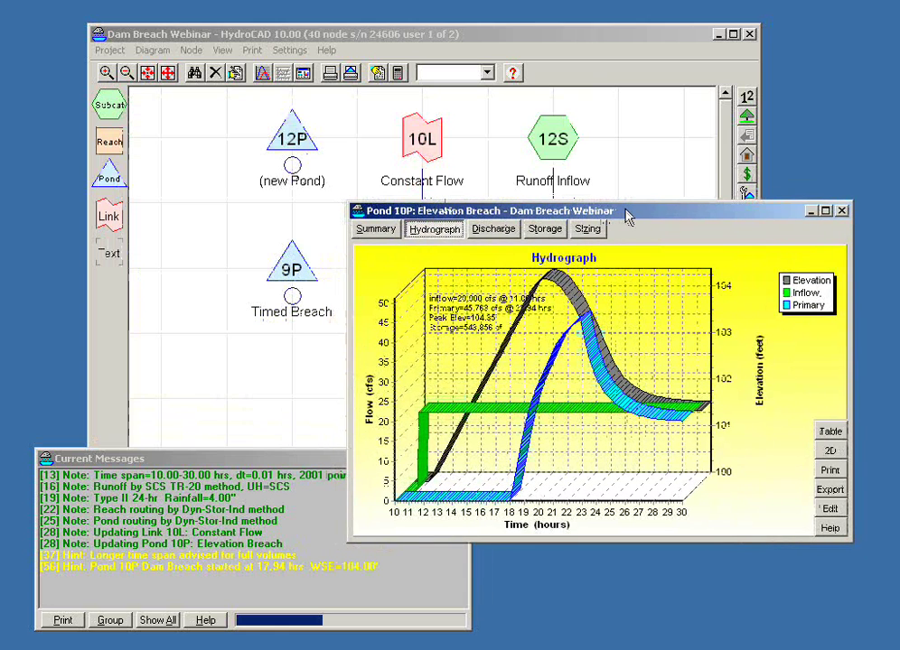
left_click_drag(628, 216, 639, 345)
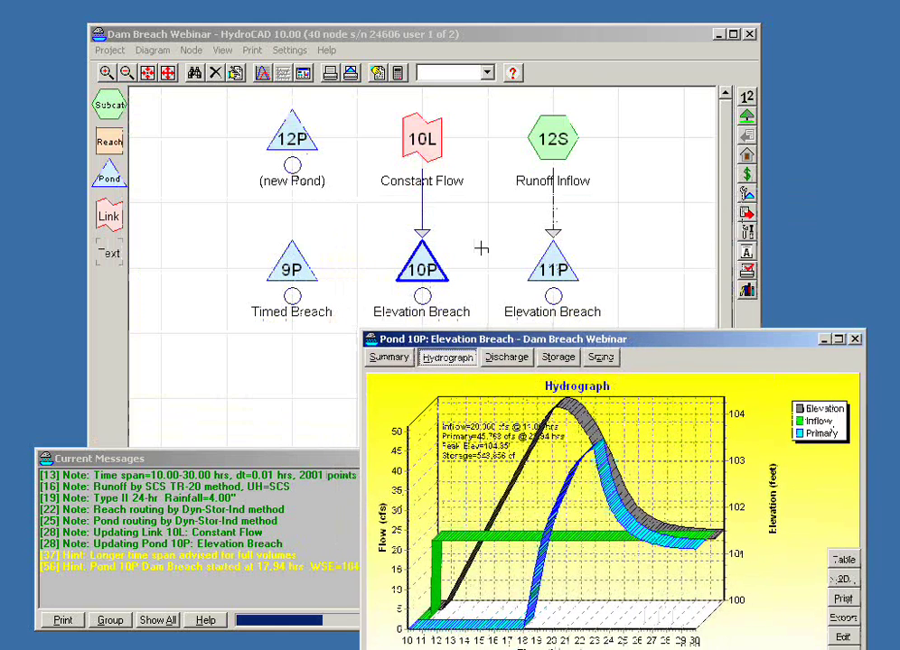
Step: View the inflow hydrograph of Constant Flow link 10L, close it, and return to pond 10P's hydrograph
left_click(420, 140)
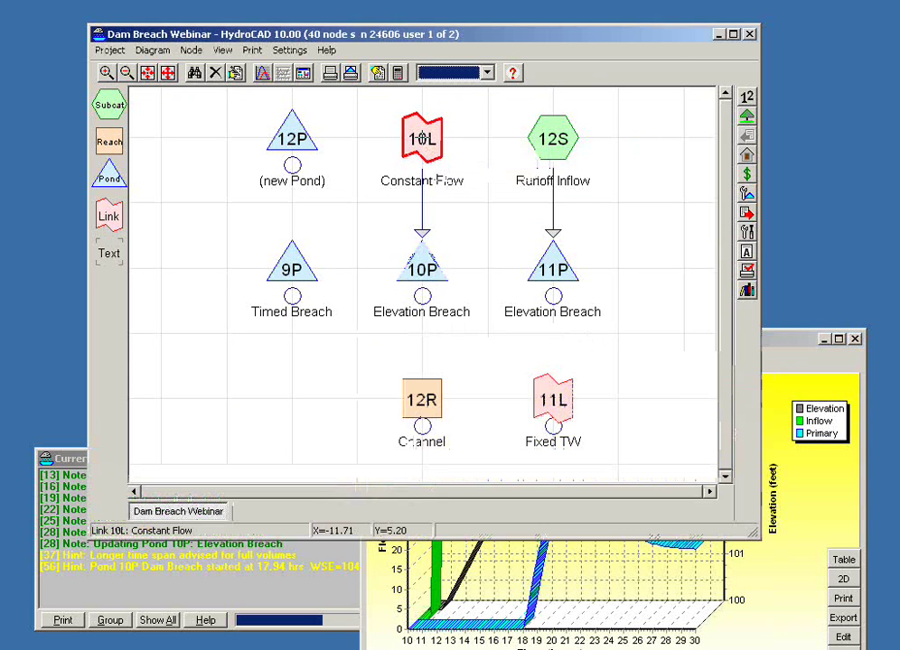
double_click(422, 141)
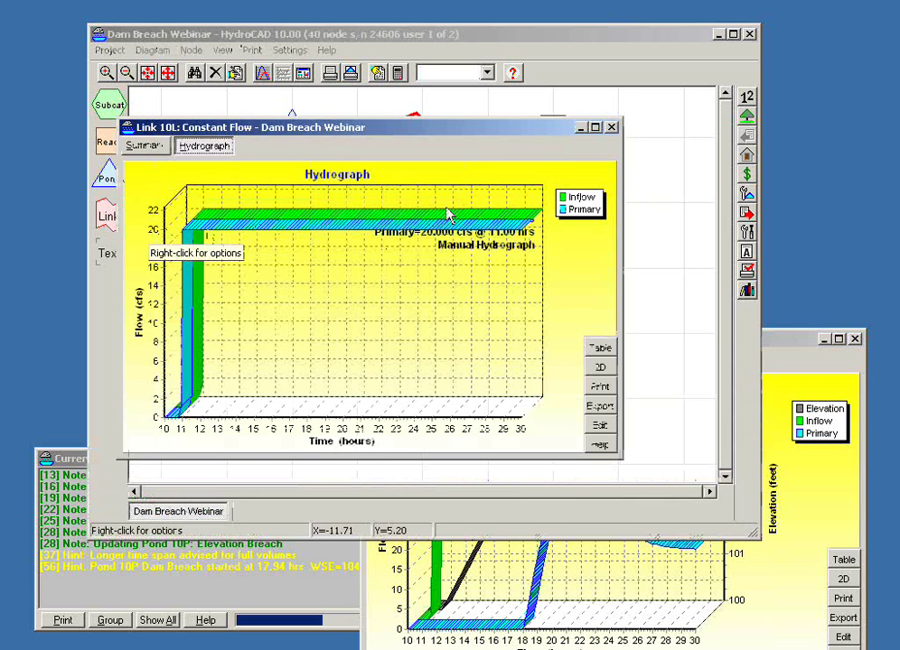
left_click(612, 129)
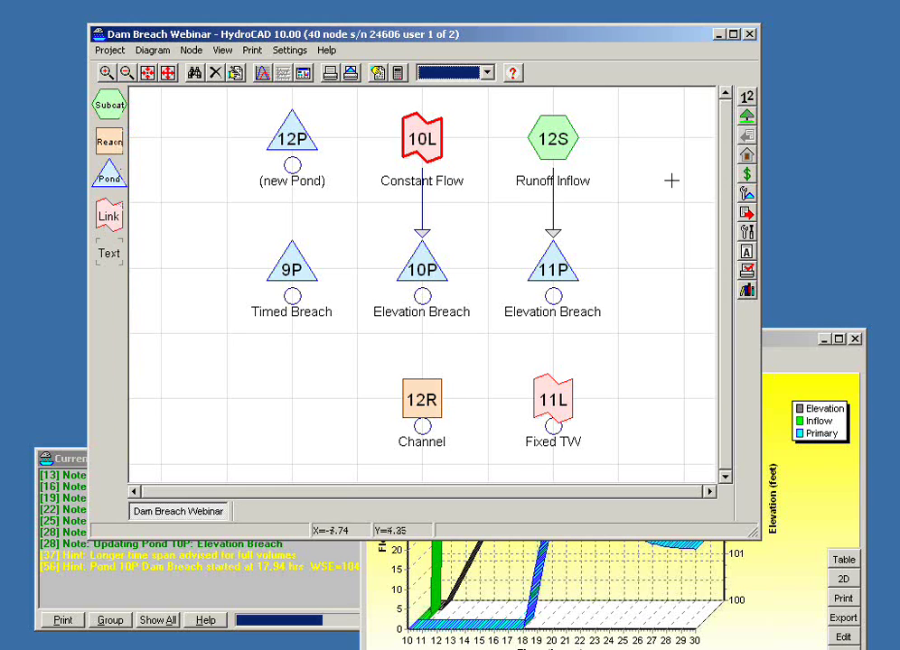
left_click(772, 341)
left_click_drag(772, 341, 753, 308)
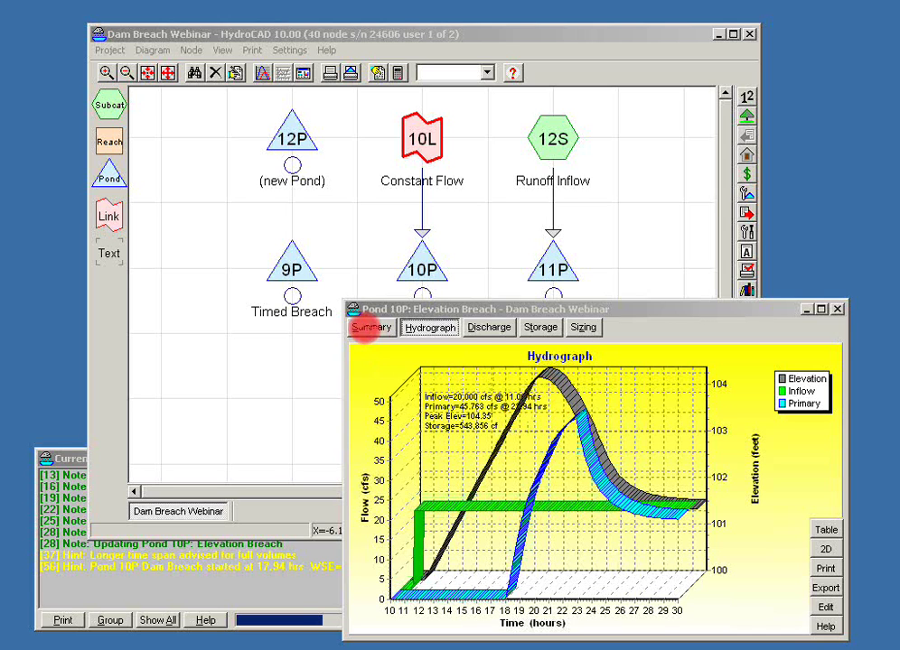
Step: Review the dam breach outlet's start elevation and development time in pond 10P's summary
left_click(365, 328)
scroll(629, 542, "down", 3)
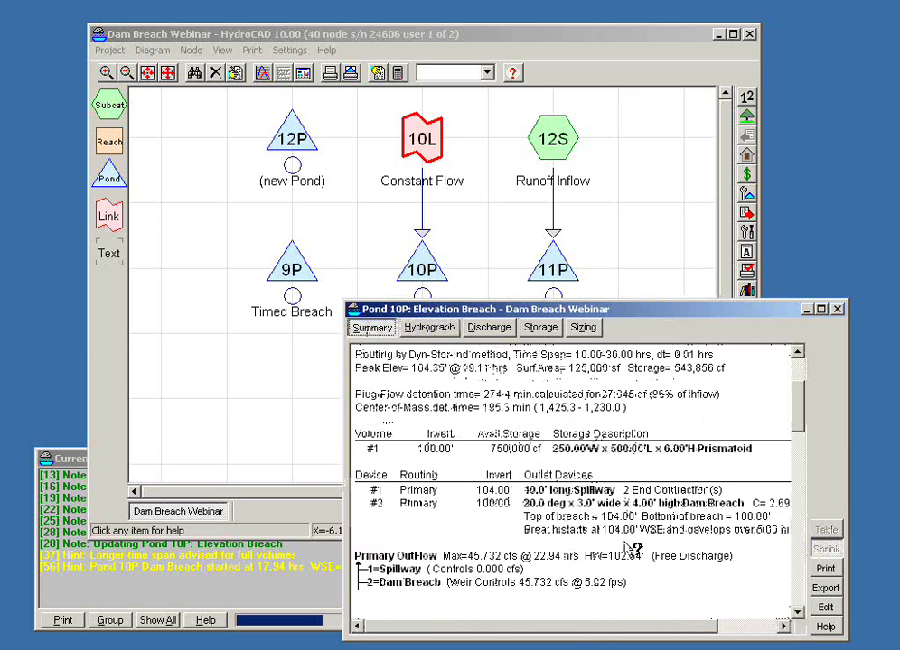
left_click_drag(589, 627, 645, 630)
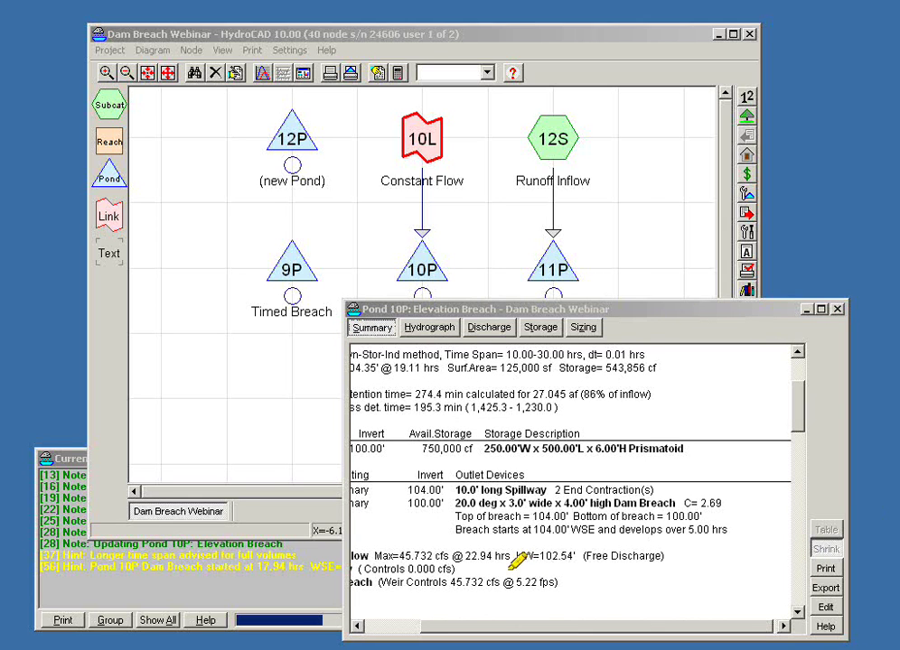
left_click_drag(533, 530, 601, 530)
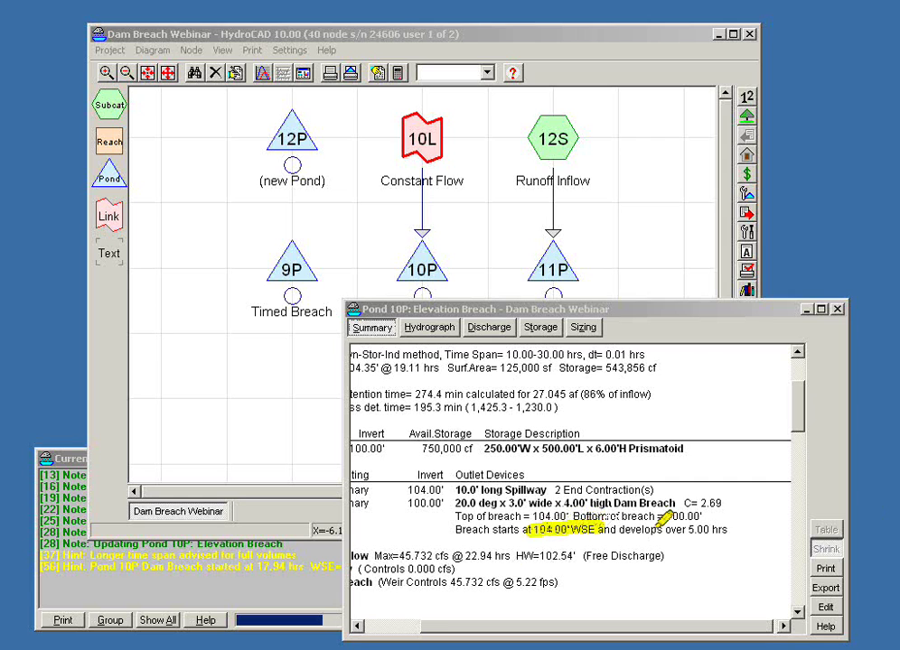
left_click_drag(675, 531, 718, 528)
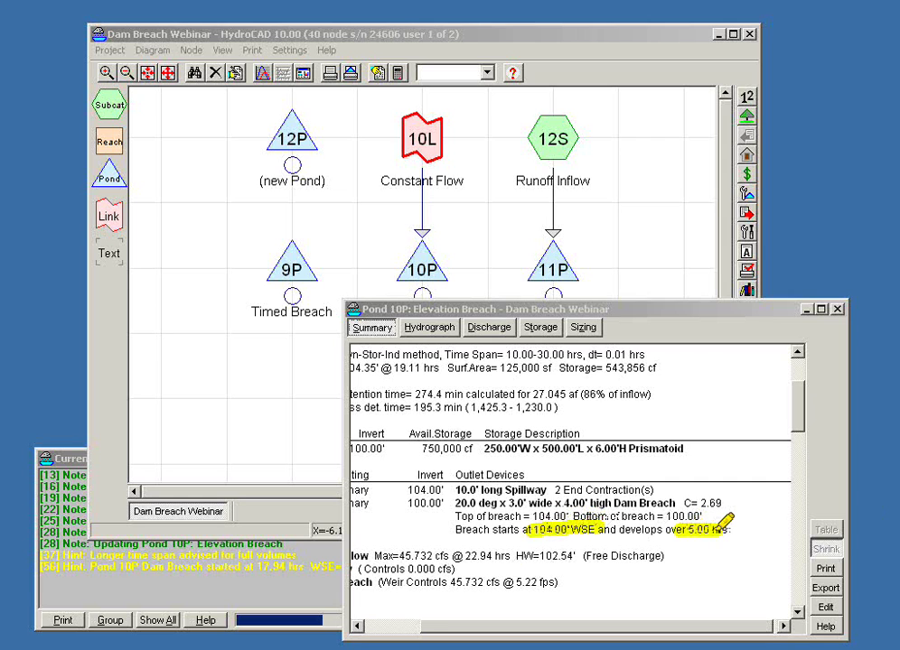
key("Escape")
Step: Return to pond 10P's hydrograph, enlarge the report window, and display the graph in 2D
left_click(429, 327)
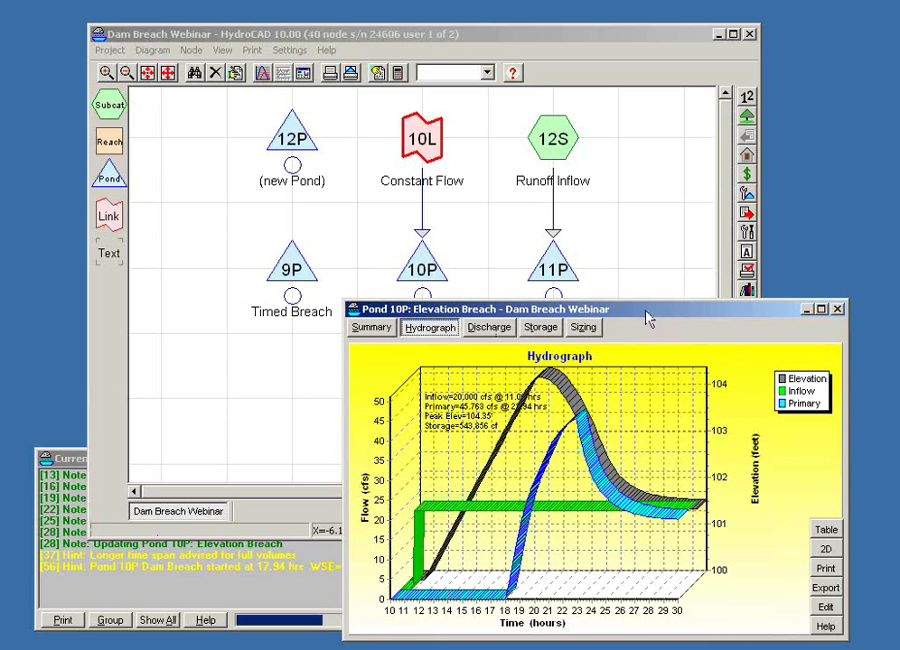
left_click_drag(647, 312, 487, 143)
left_click_drag(689, 474, 818, 569)
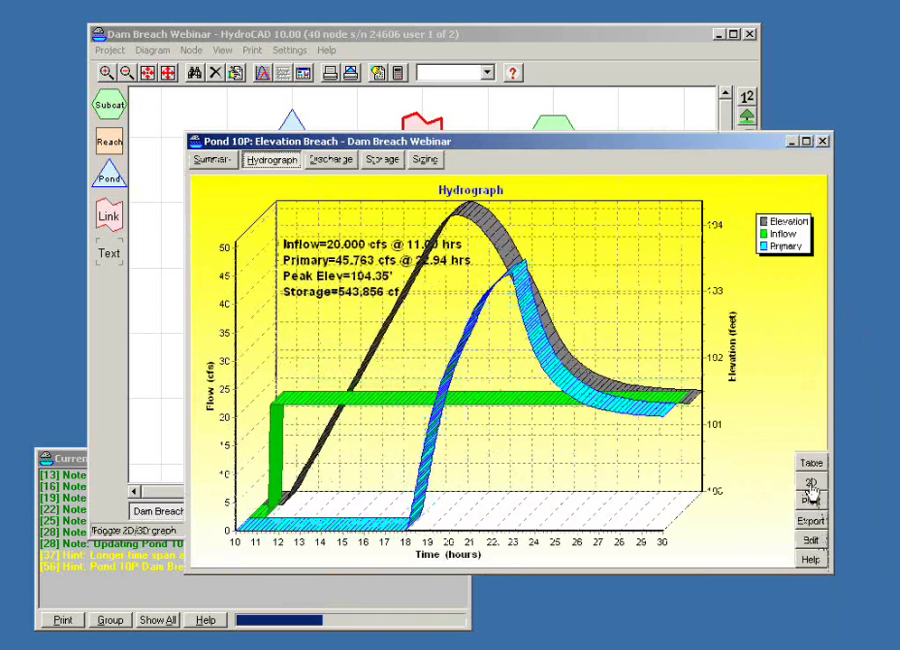
left_click(810, 487)
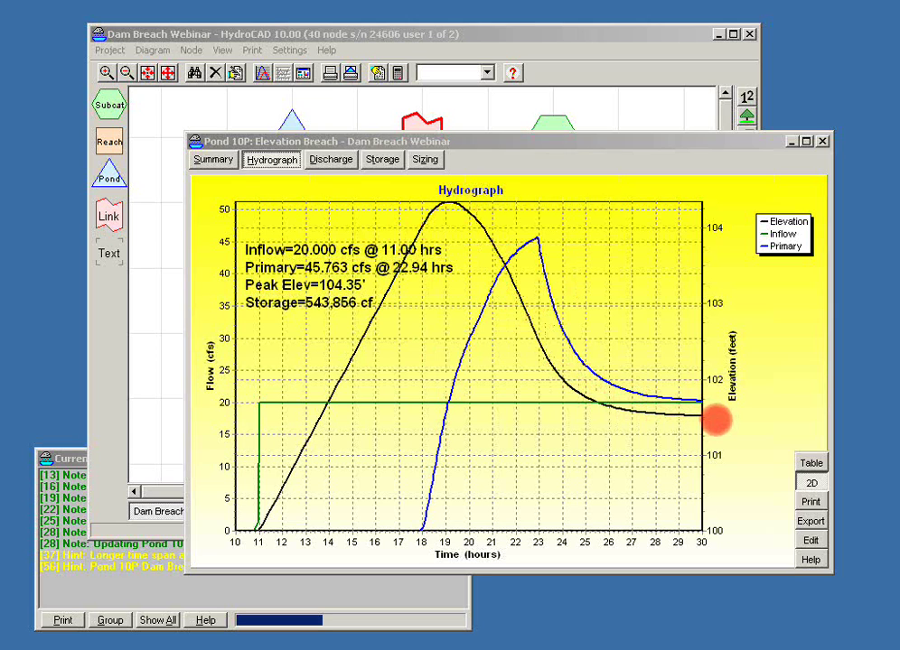
Step: Open the Dam Breach outlet definition of pond 10P, keeping the edit window clear of the hydrograph's early hours
left_click(818, 542)
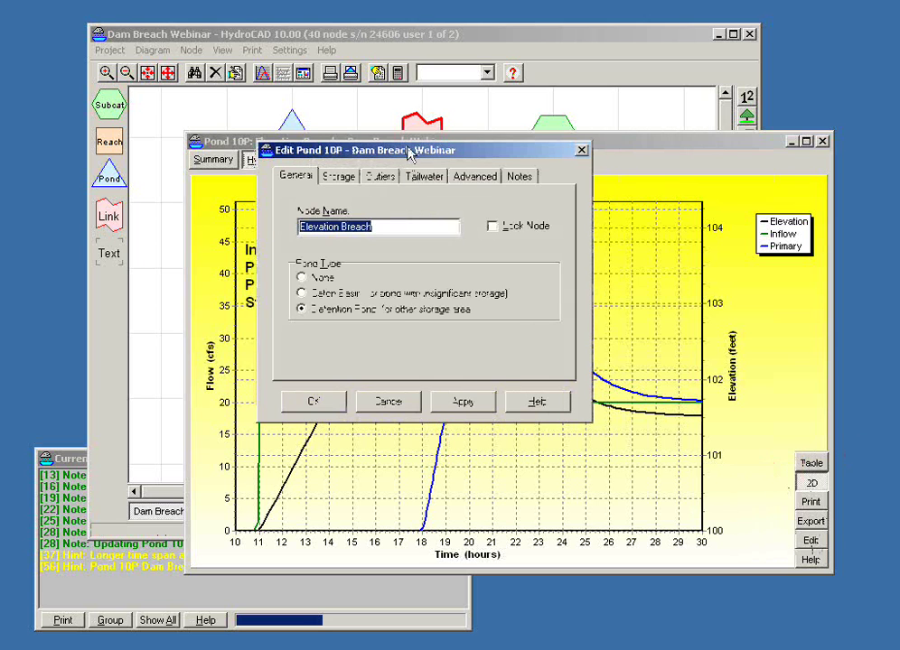
left_click_drag(409, 153, 614, 292)
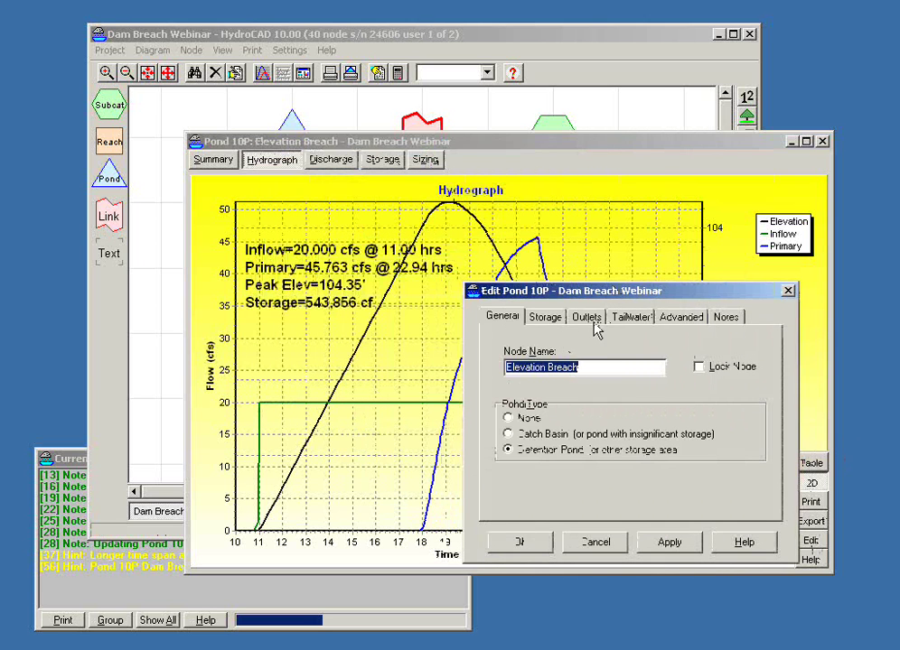
left_click(589, 318)
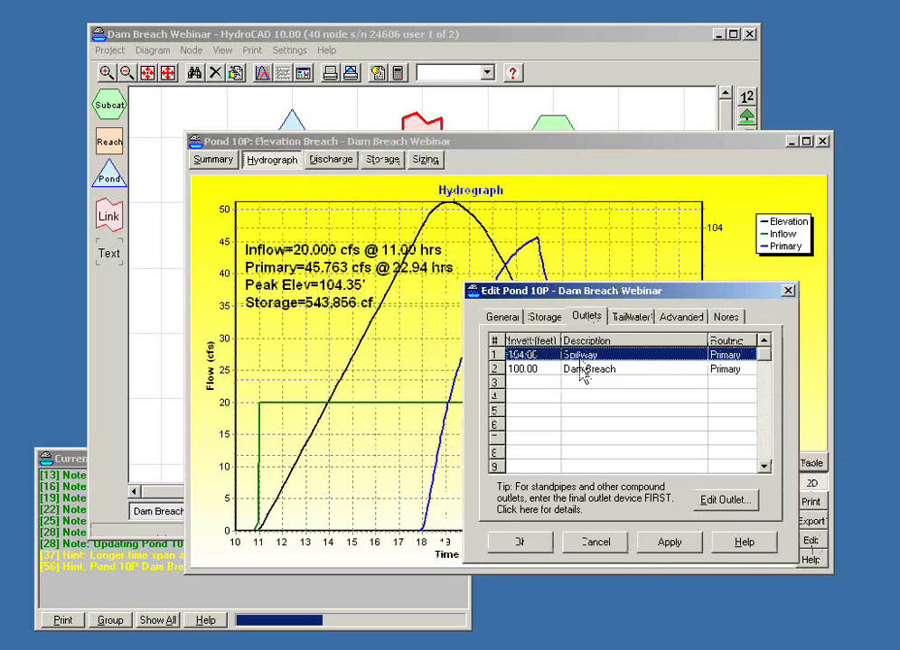
left_click(581, 375)
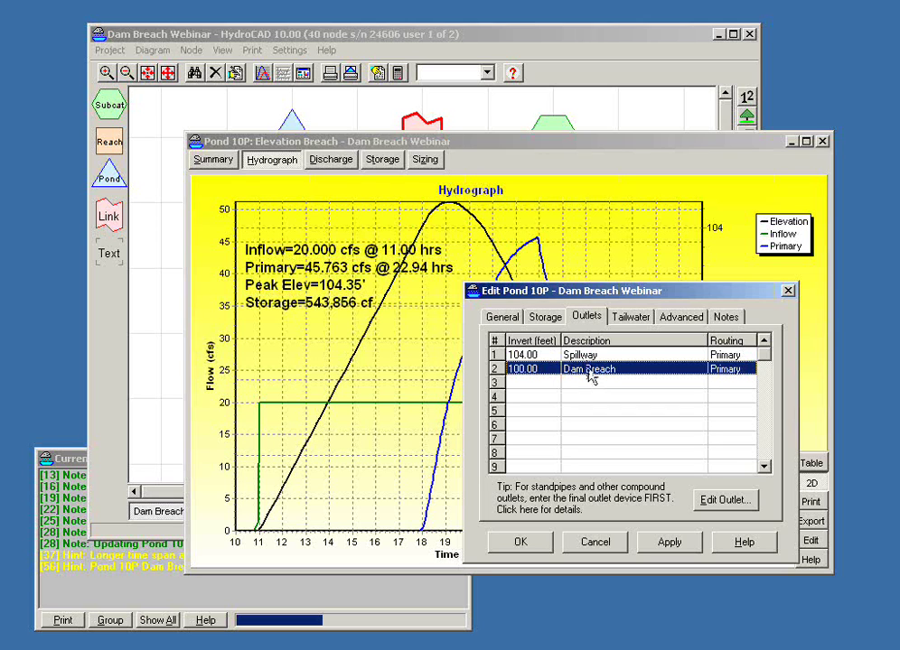
double_click(589, 375)
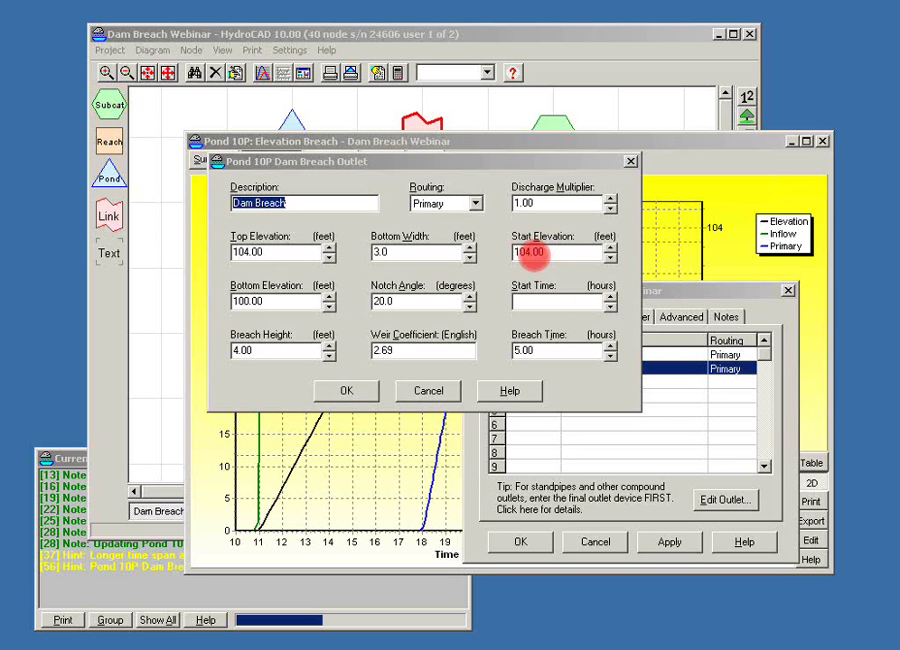
Step: Examine the Dam Breach outlet's start time, top elevation and start elevation, and leave pond 10P's settings without saving changes
left_click(520, 304)
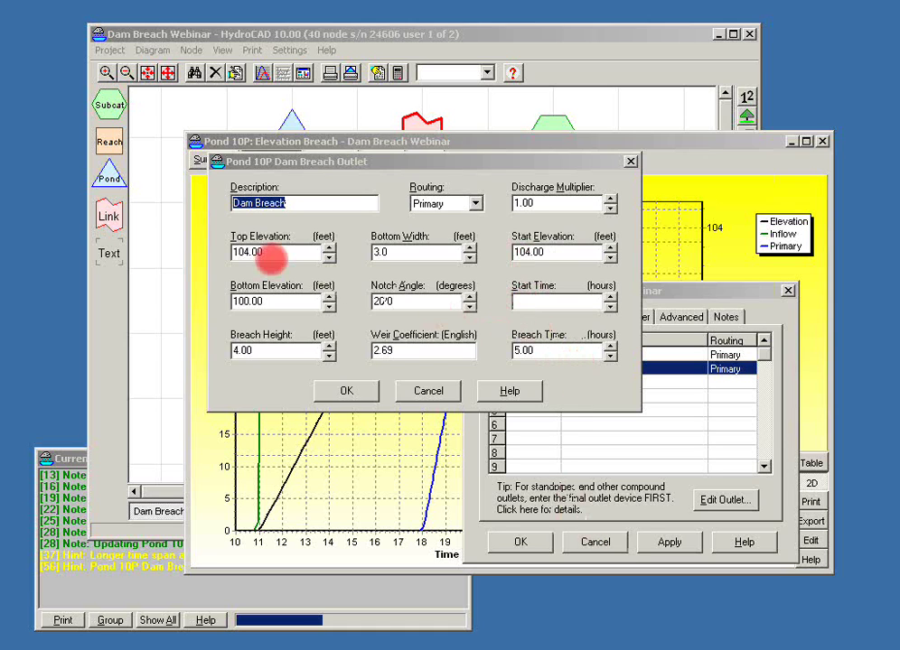
double_click(247, 251)
left_click(240, 251)
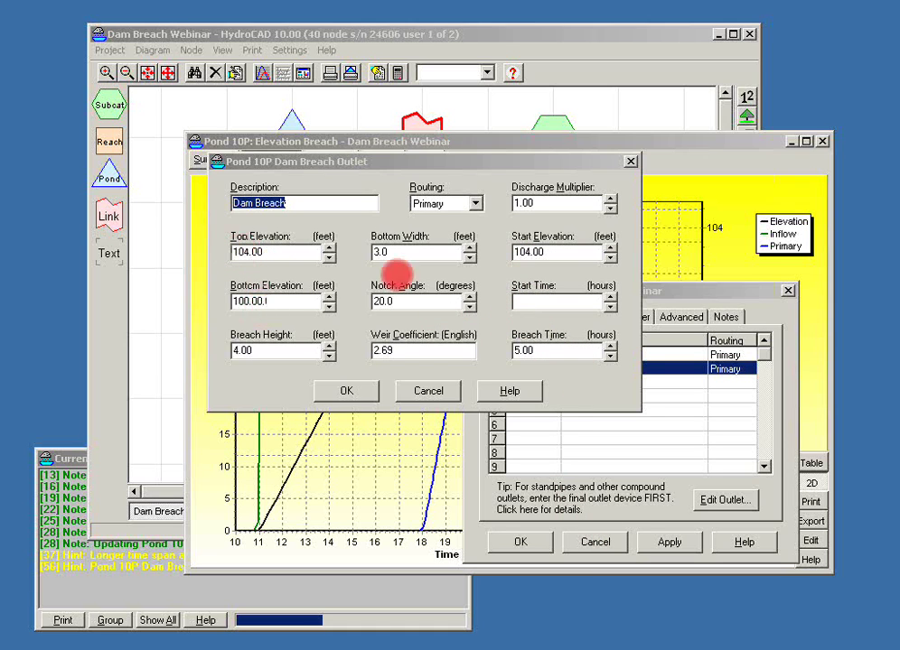
double_click(533, 251)
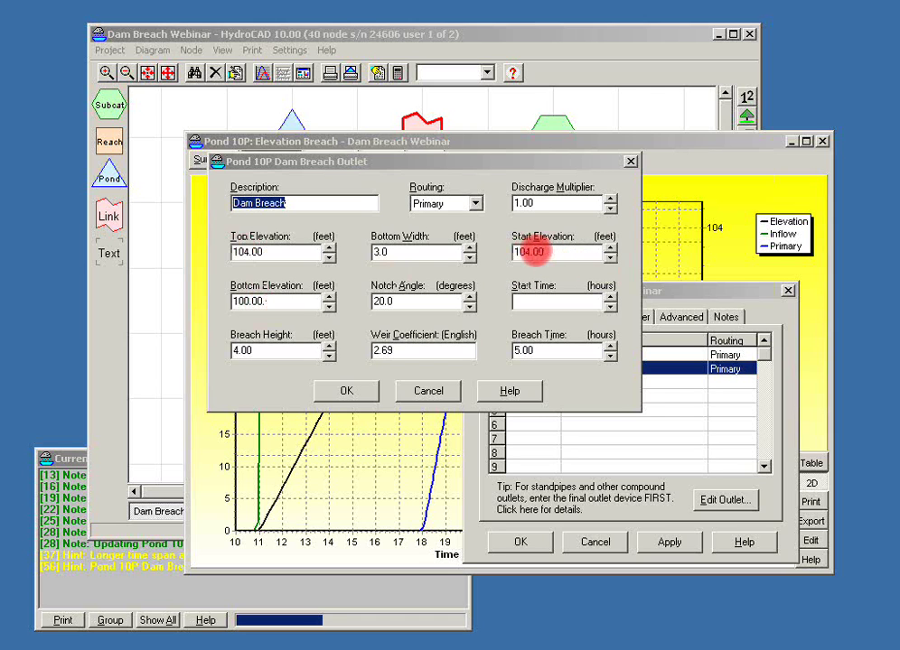
left_click(438, 397)
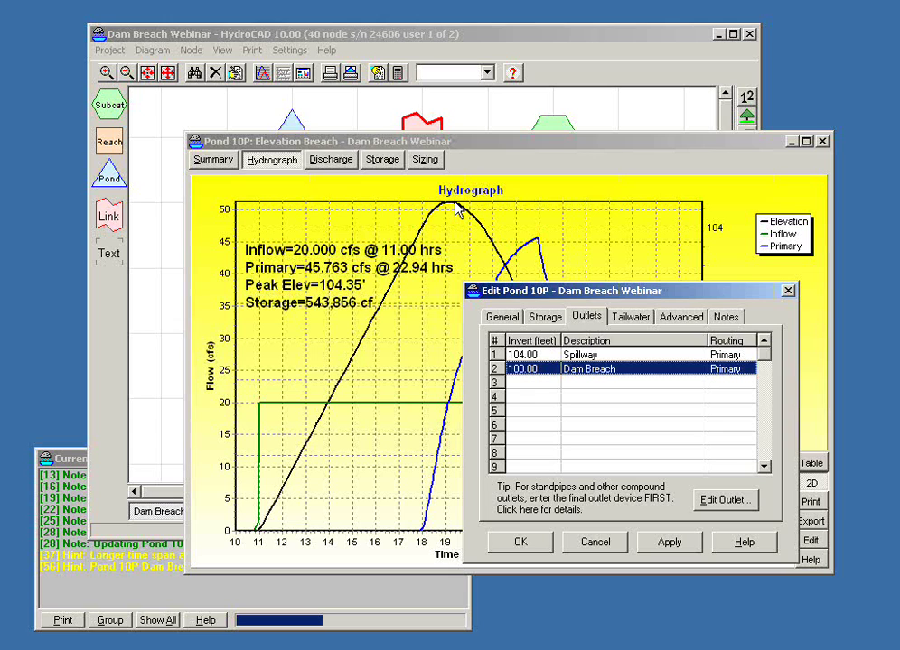
left_click(595, 544)
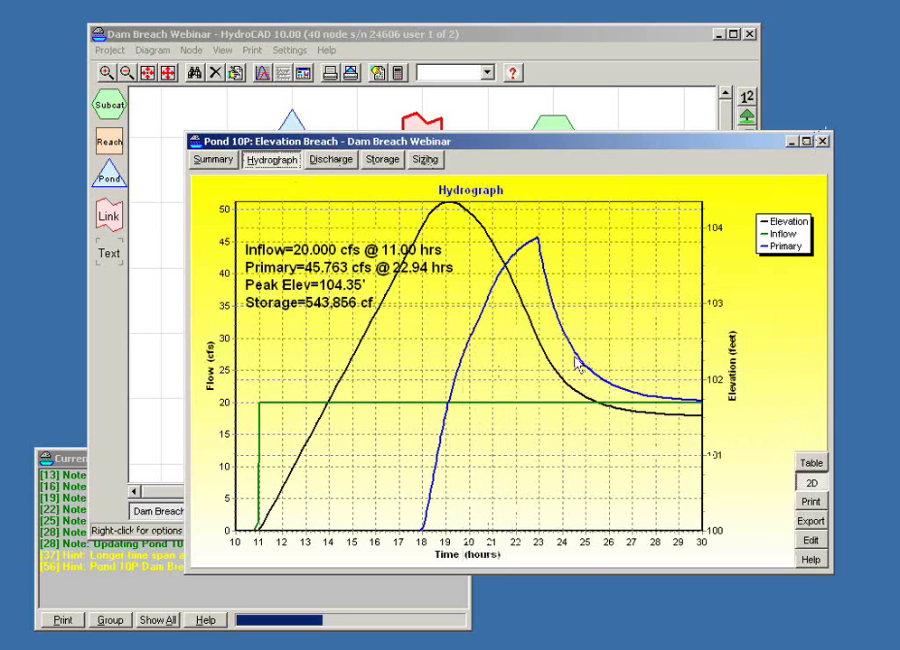
Step: Check pond 10P's tabulated hydrograph and stage-discharge data, and return to the beginning of its summary
left_click(284, 166)
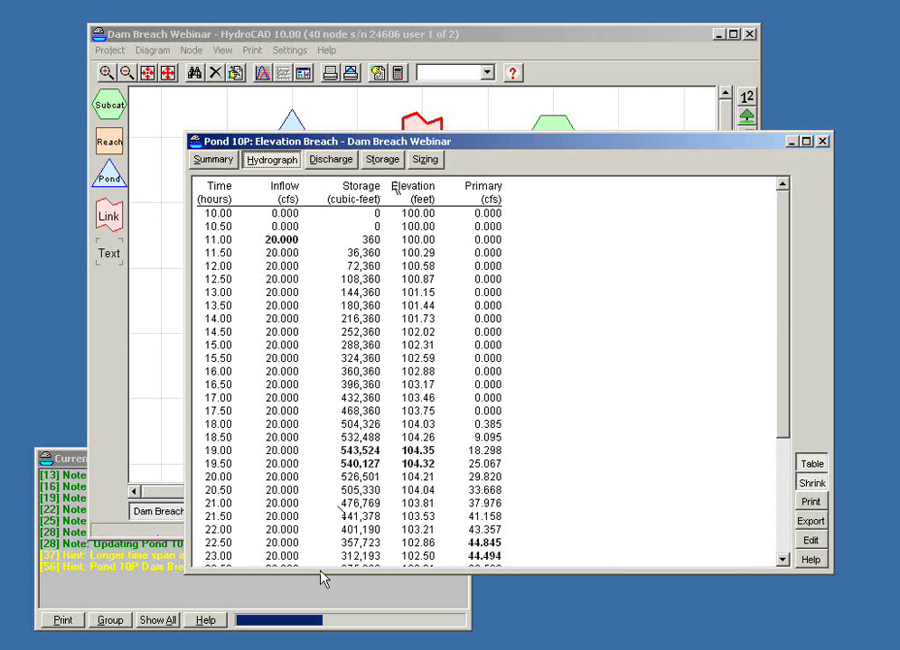
left_click(330, 161)
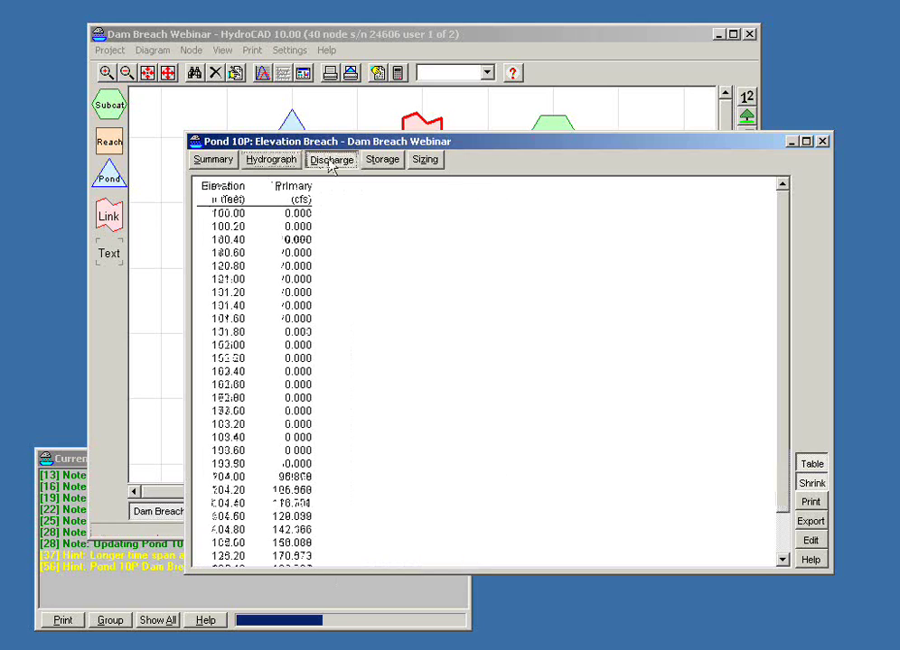
left_click(217, 159)
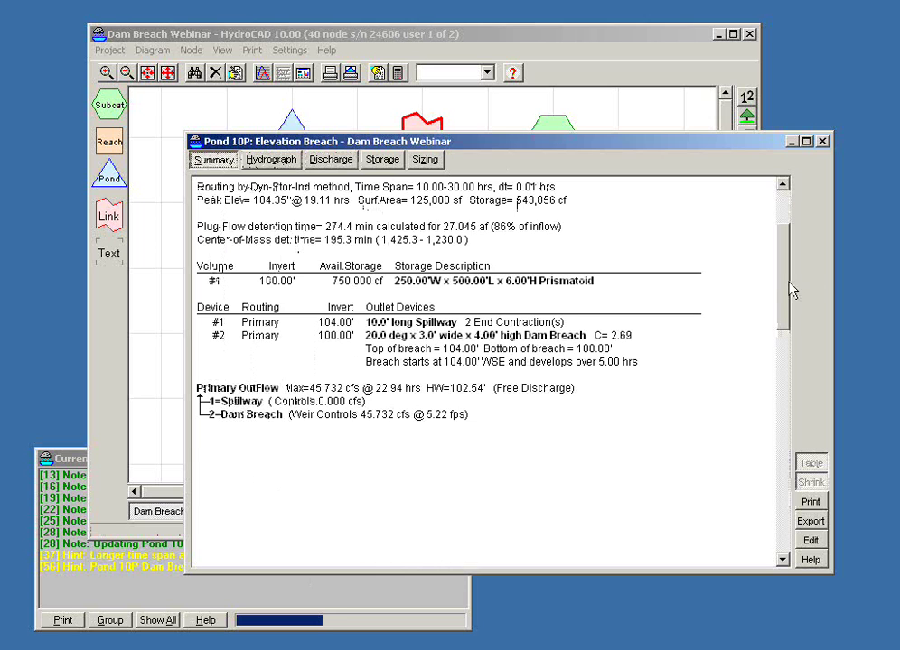
left_click_drag(785, 287, 789, 245)
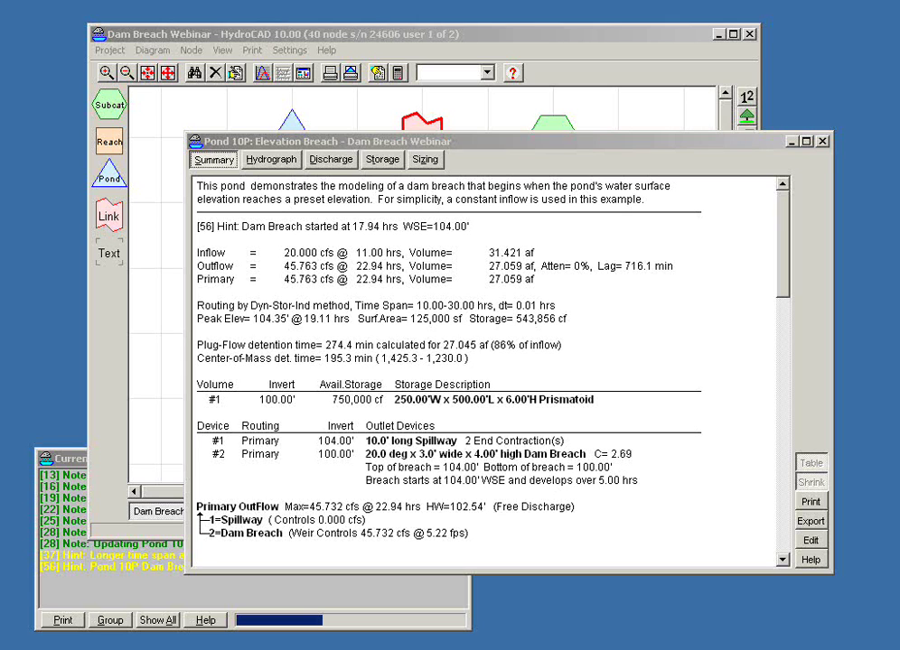
Step: Review the dam breach geometry, start elevation and development time in the summary's outlet devices, and close pond 10P's report
mouse_move(380, 441)
left_mouse_down()
mouse_move(512, 450)
mouse_move(638, 478)
mouse_move(603, 496)
mouse_move(362, 471)
mouse_move(370, 442)
left_mouse_up()
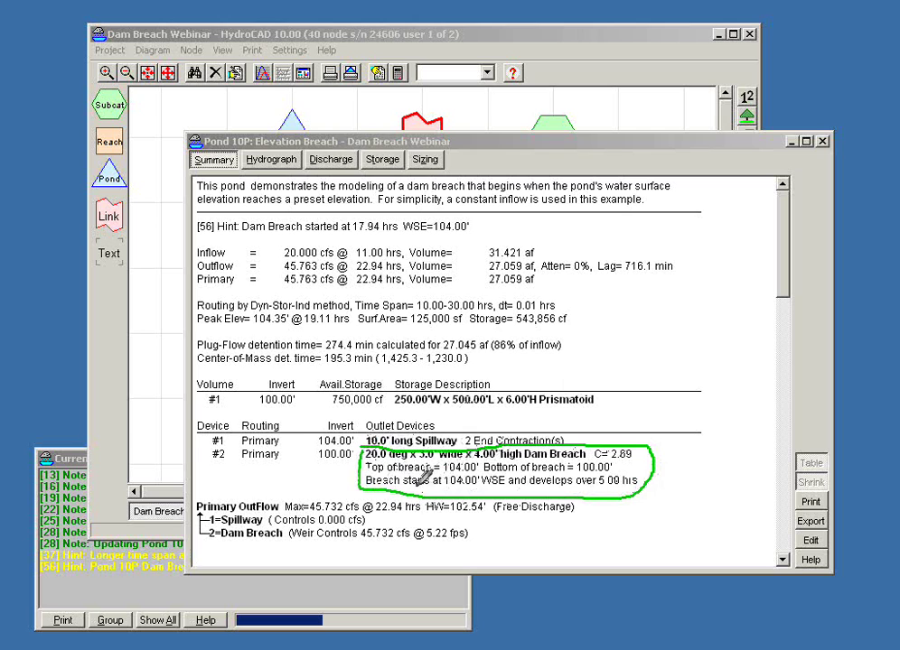
left_click_drag(445, 486, 504, 488)
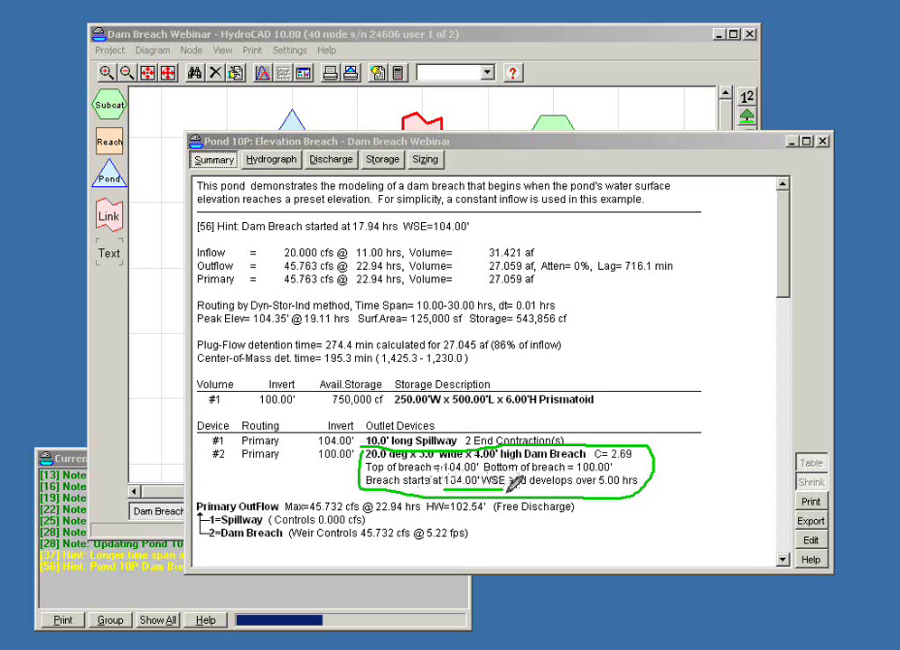
left_click_drag(599, 491, 622, 490)
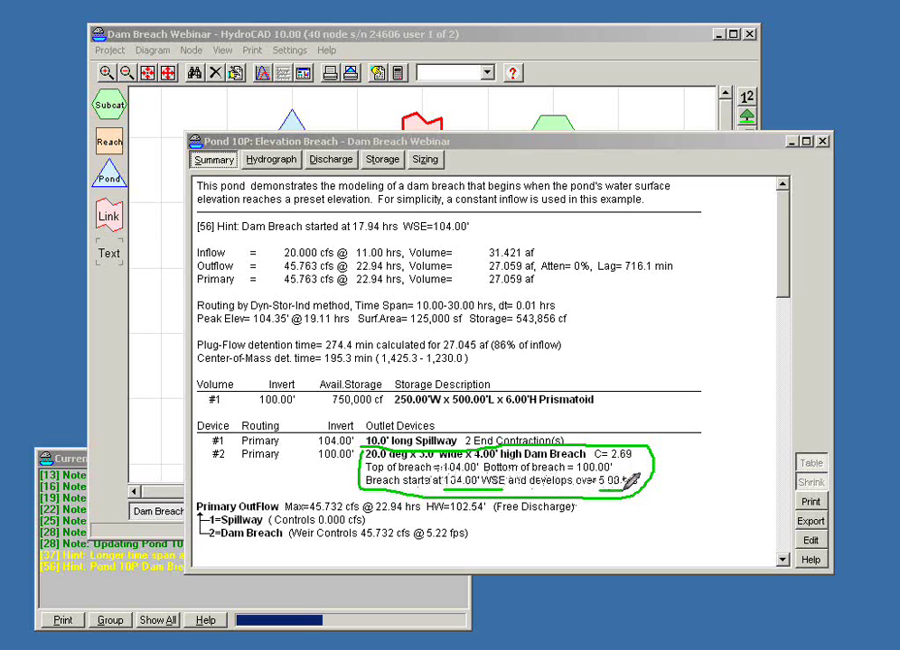
left_click(823, 142)
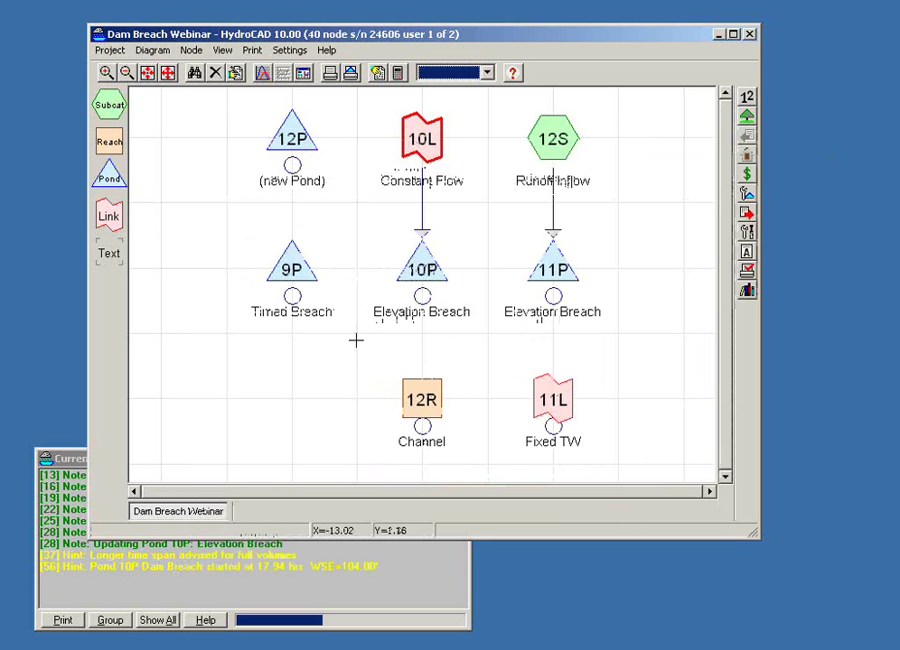
Step: View the runoff hydrograph of Runoff Inflow subcatchment 12S and close its report
left_click(630, 301)
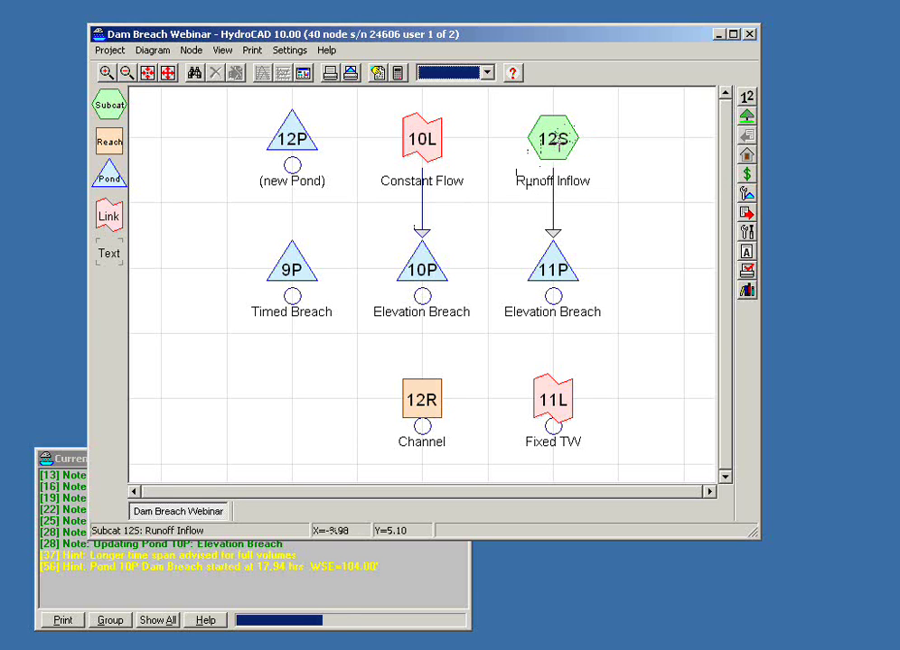
double_click(556, 143)
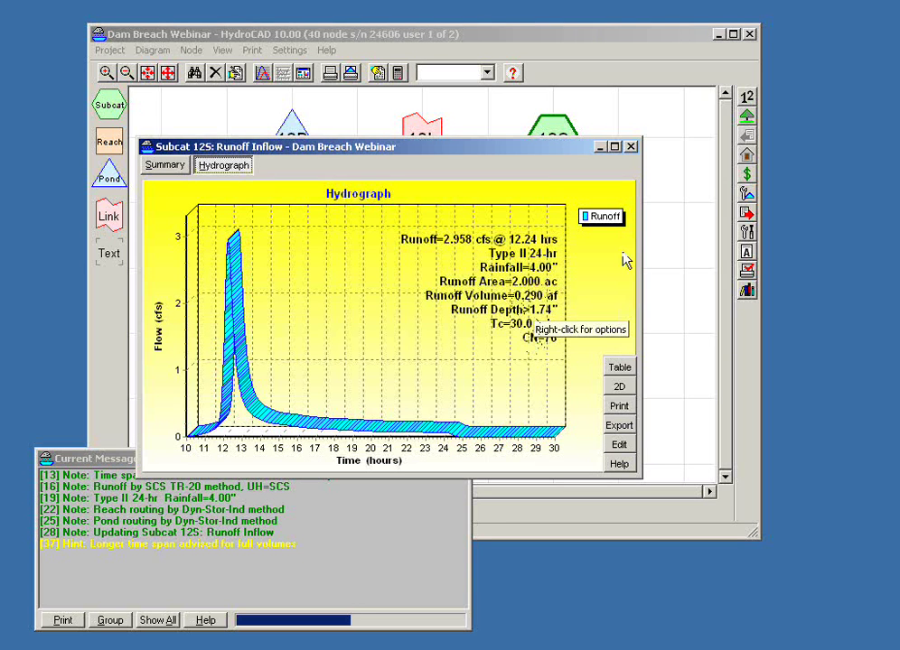
left_click(631, 147)
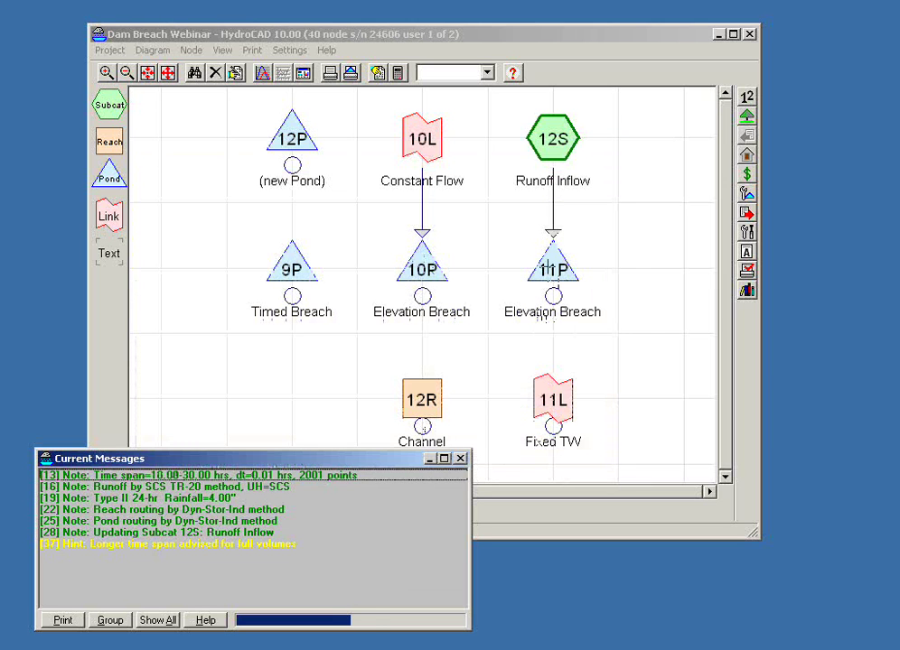
Step: Open pond 11P's hydrograph in 2D, enlarge the window, and focus the graph on about hours 11 to 14
double_click(551, 270)
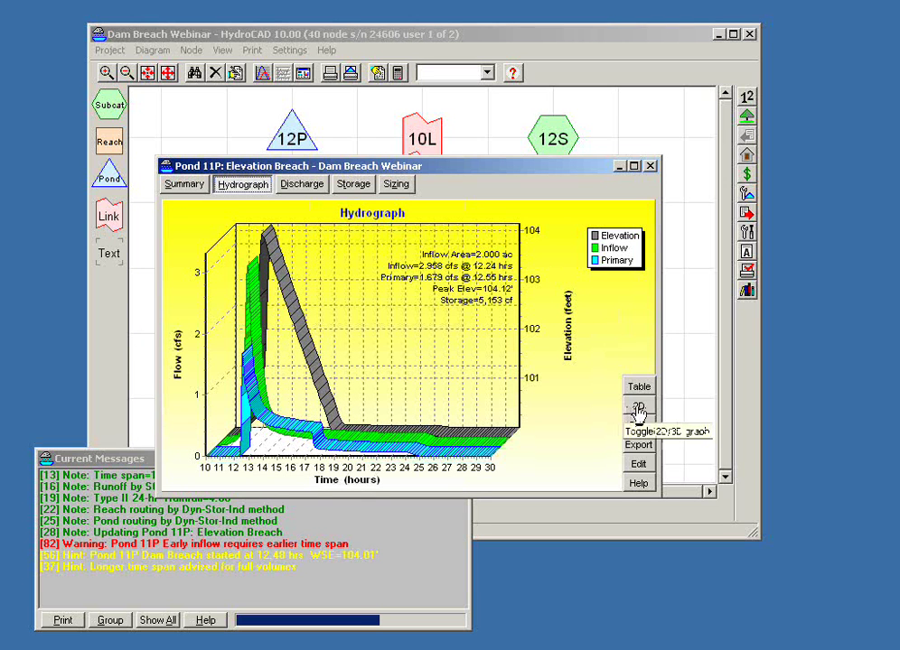
left_click(638, 408)
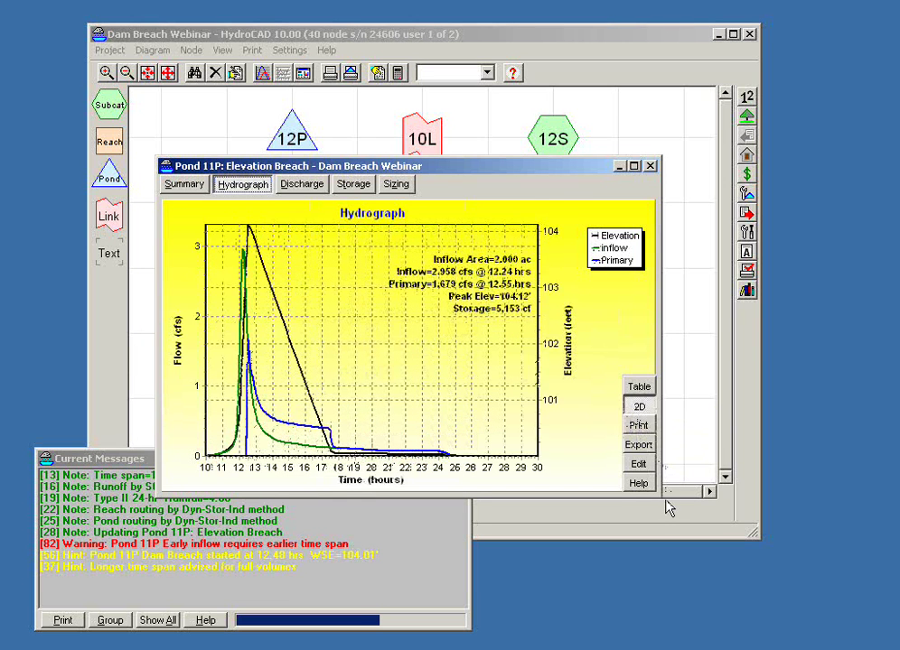
left_click_drag(662, 496, 847, 575)
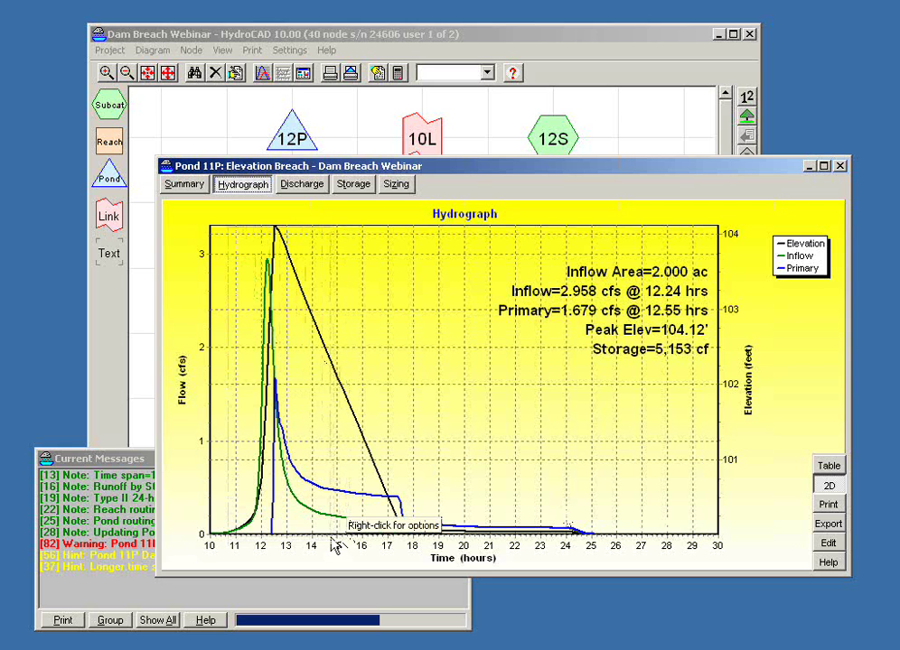
scroll(333, 544, "up", 3)
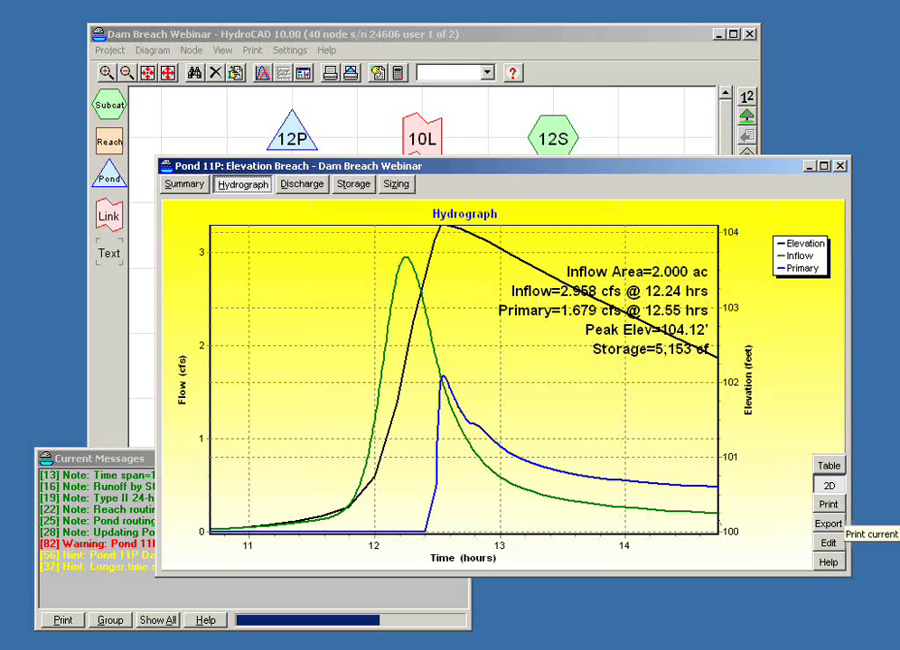
left_click(828, 504)
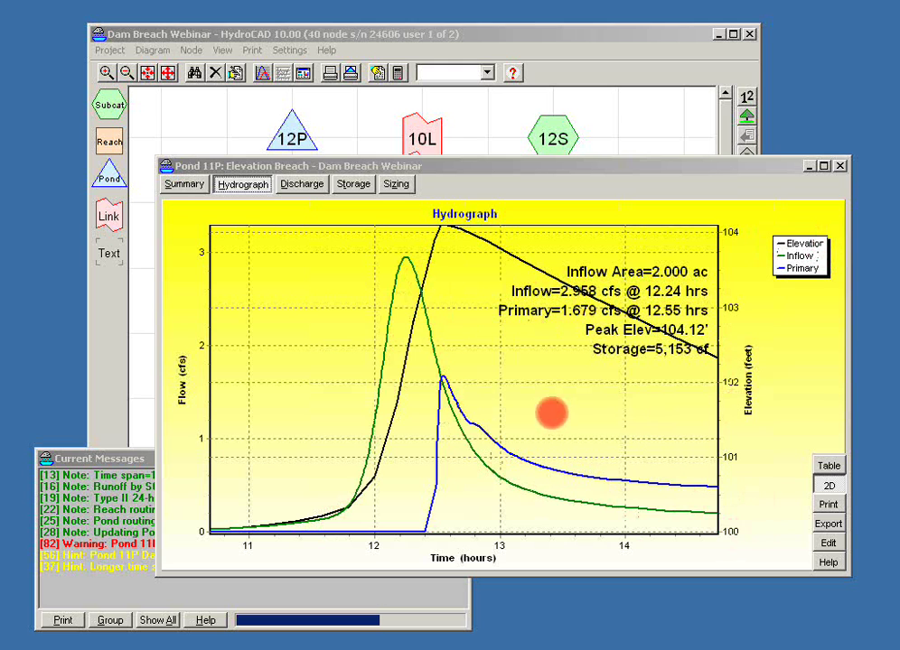
Step: Edit pond 11P's outlets and set the Dam Breach device's routing to Secondary
left_click(844, 549)
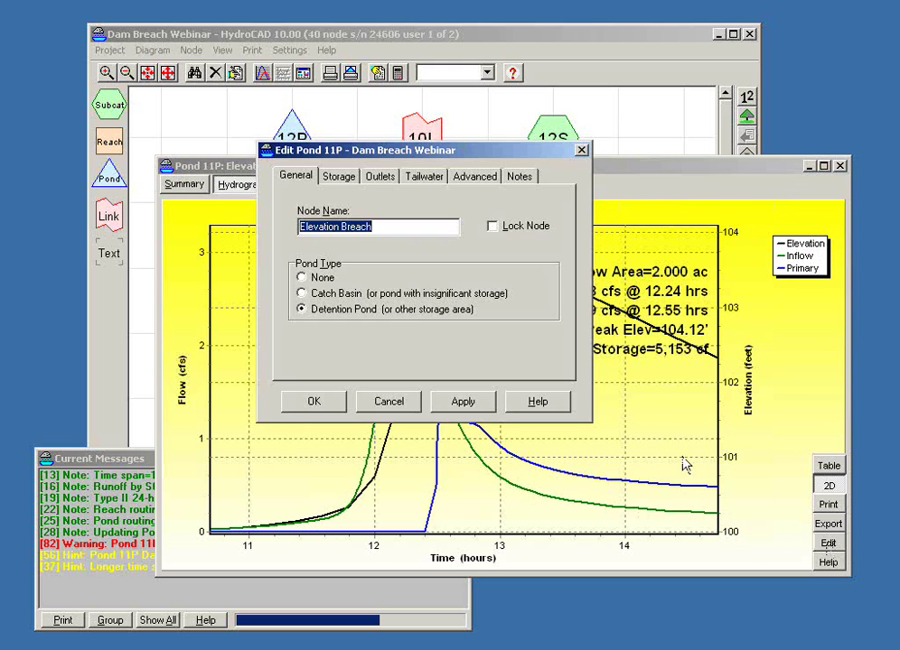
left_click(378, 177)
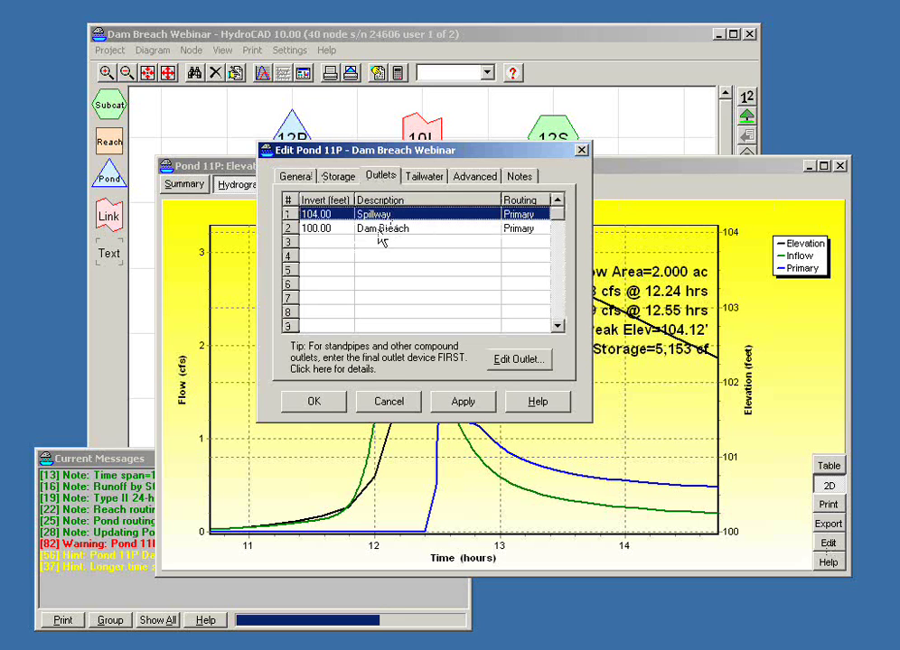
double_click(315, 236)
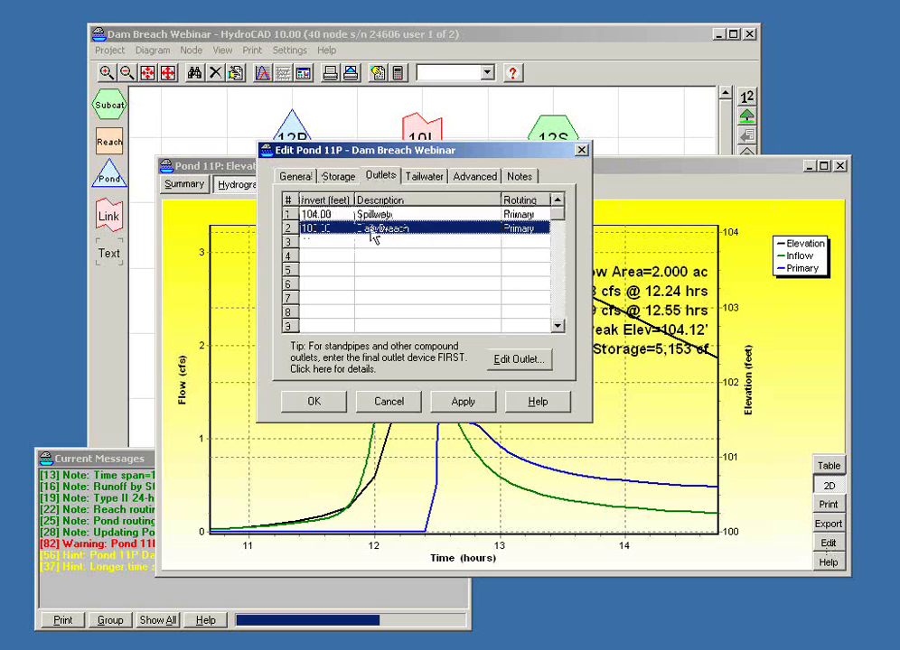
left_click(475, 203)
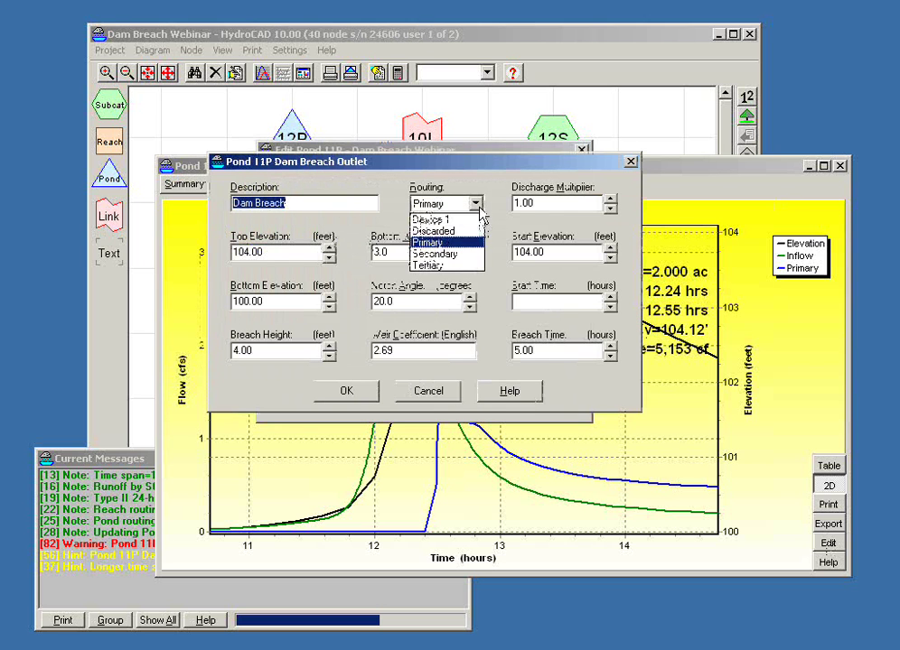
left_click(437, 255)
left_click(349, 394)
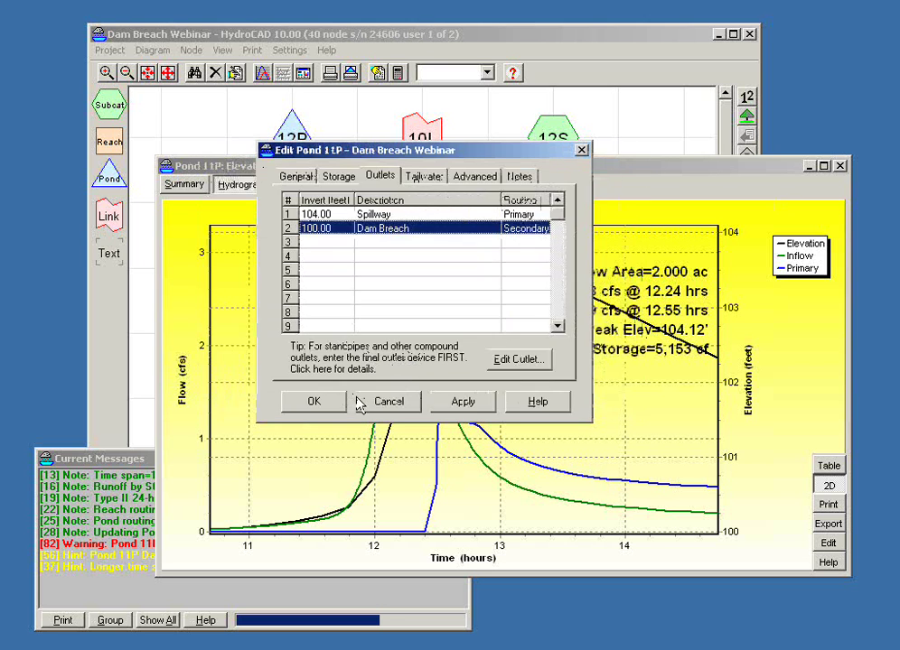
left_click(333, 404)
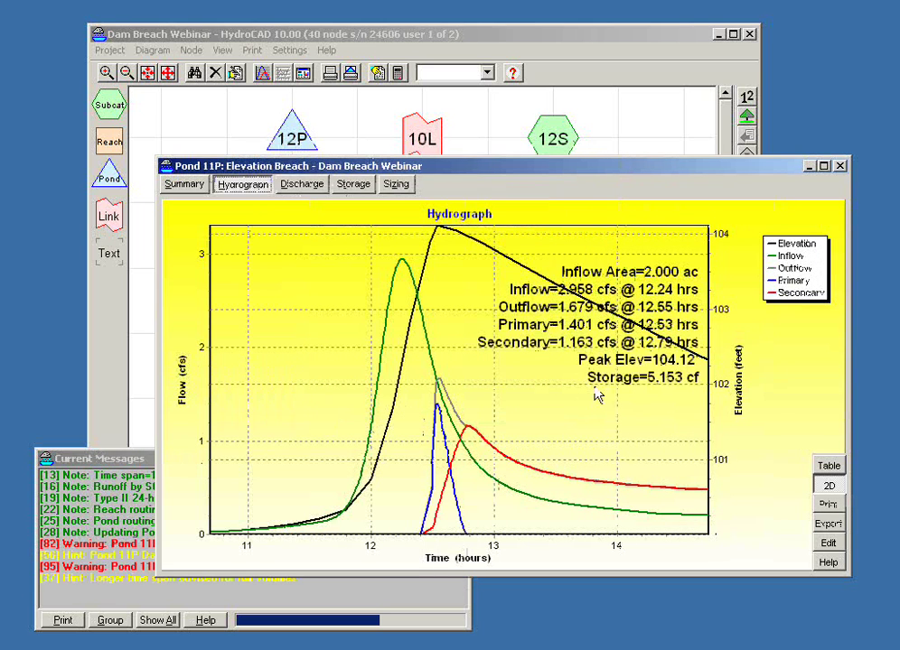
Step: View pond 11P's hydrograph in 3D, close its report, and inspect the pond's separate primary and secondary outflow handles
left_click(829, 487)
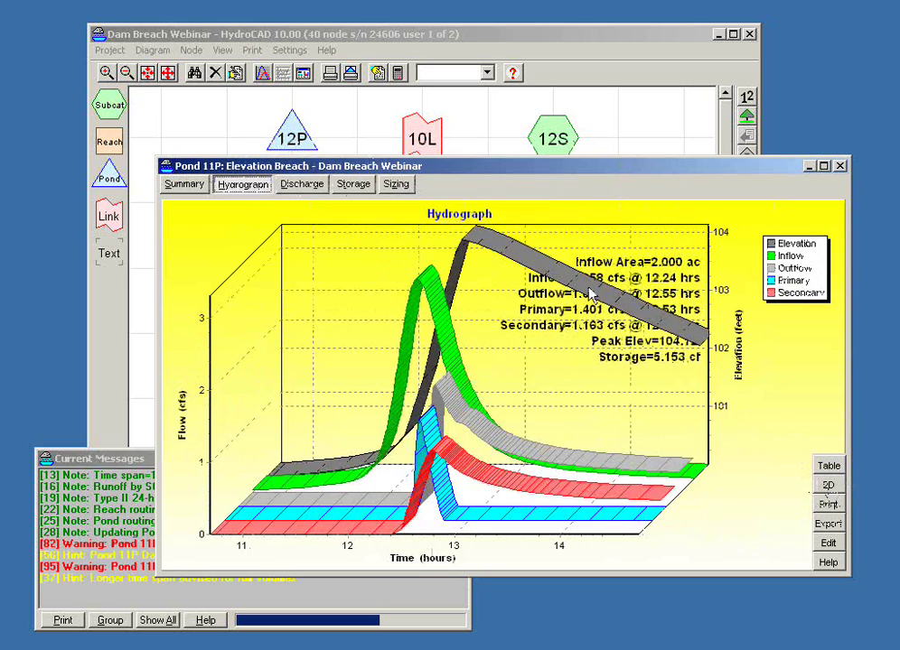
left_click(828, 504)
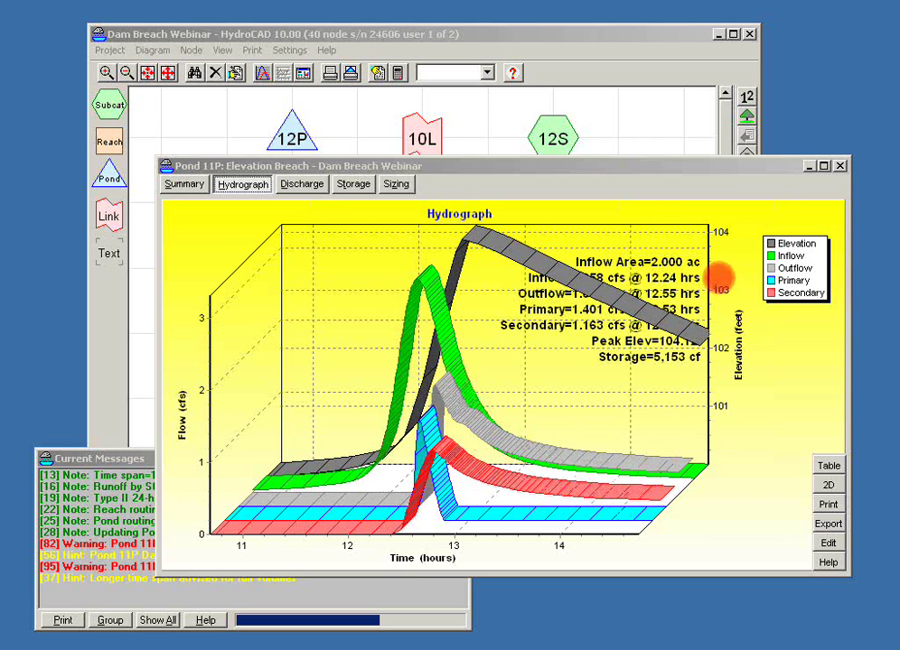
left_click(841, 169)
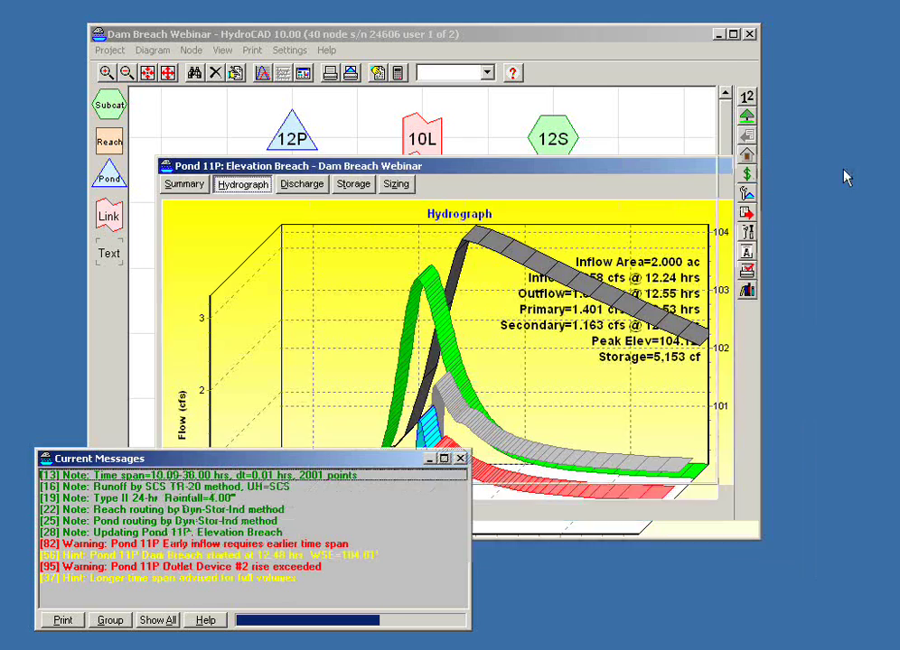
left_click(539, 301)
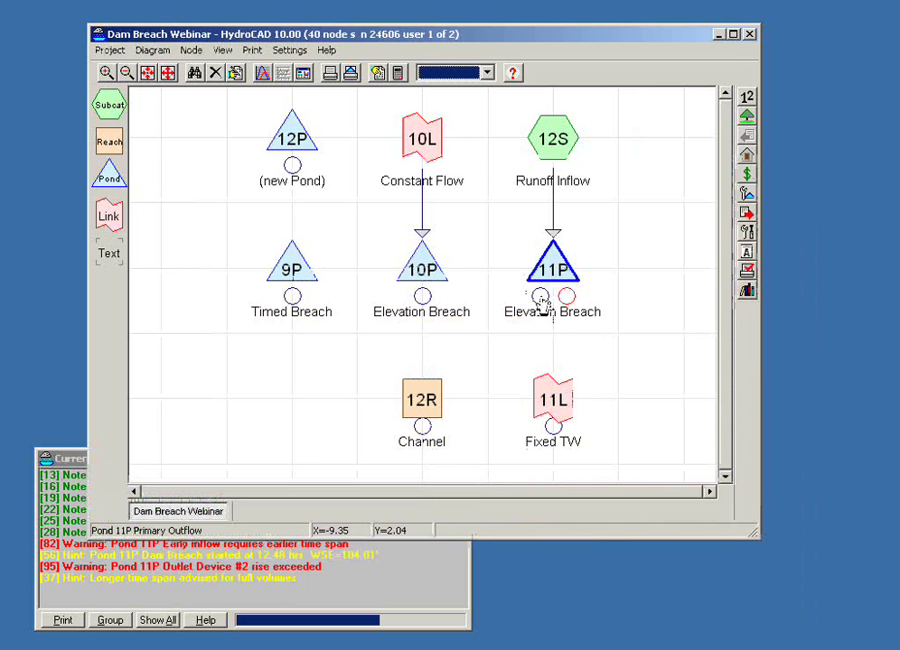
mouse_move(568, 301)
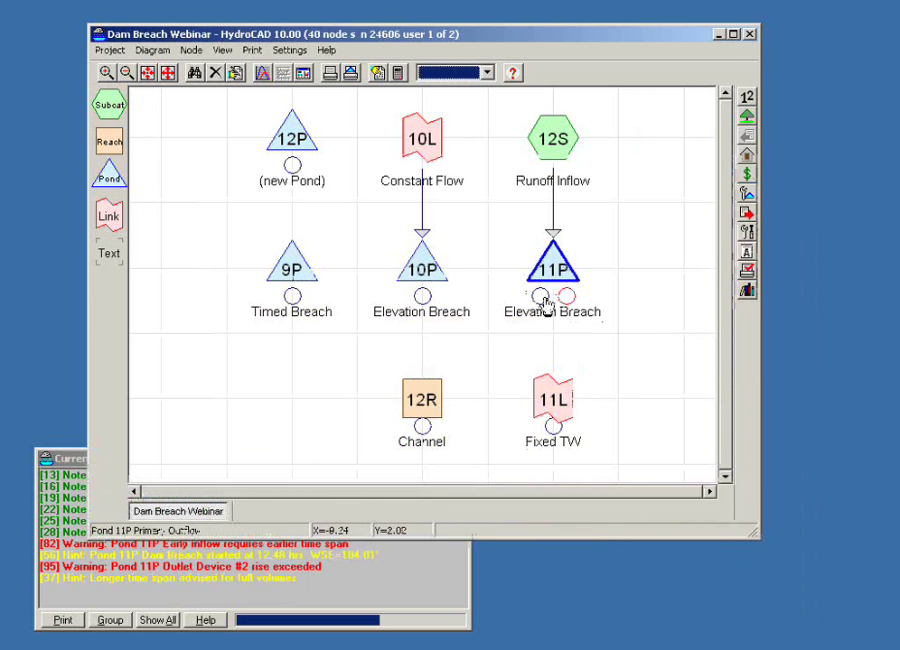
mouse_move(540, 301)
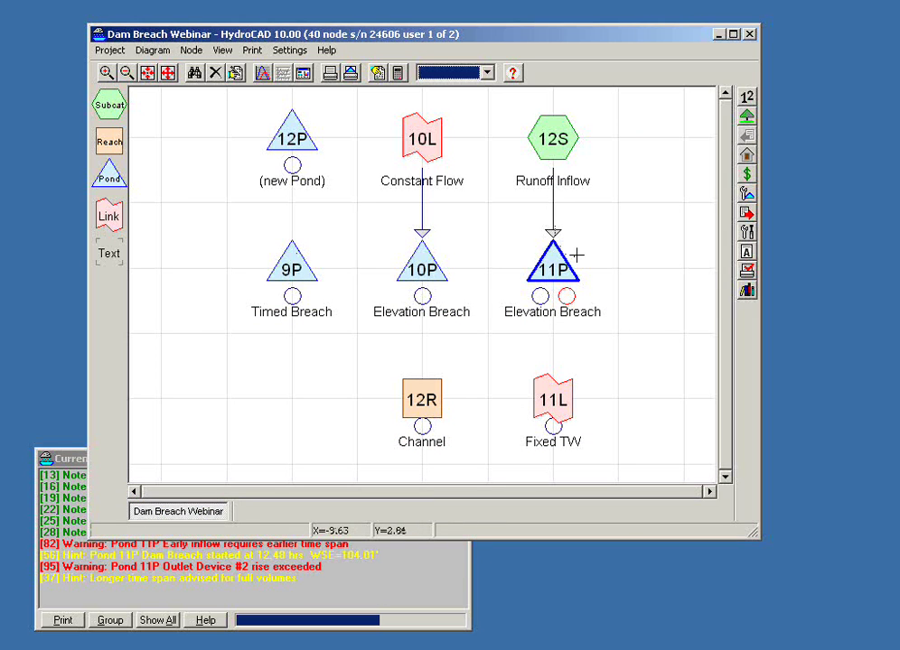
Step: Review the available reach routing methods in the calculation settings and cancel the dialog
left_click(400, 76)
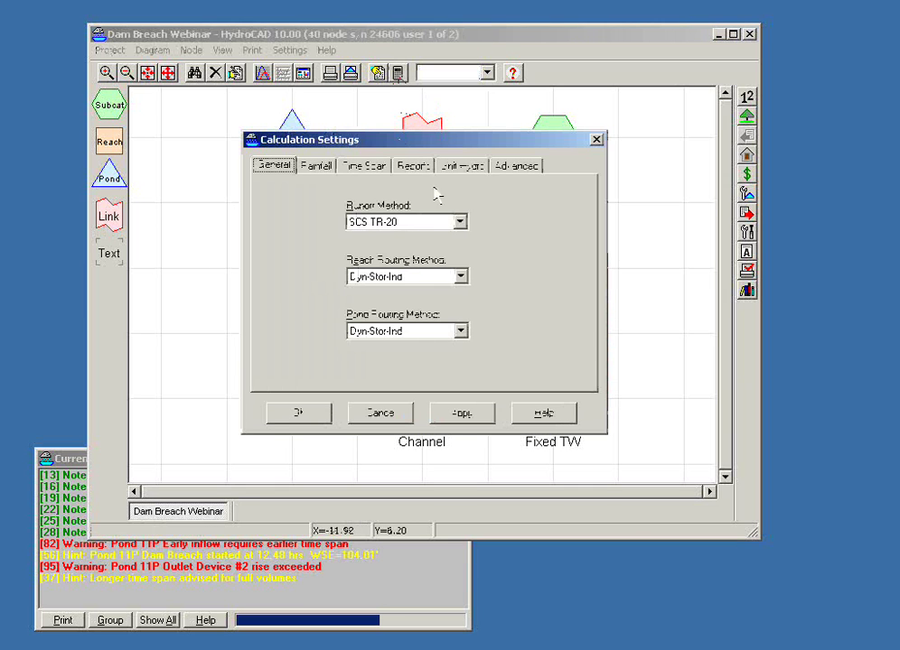
left_click(459, 278)
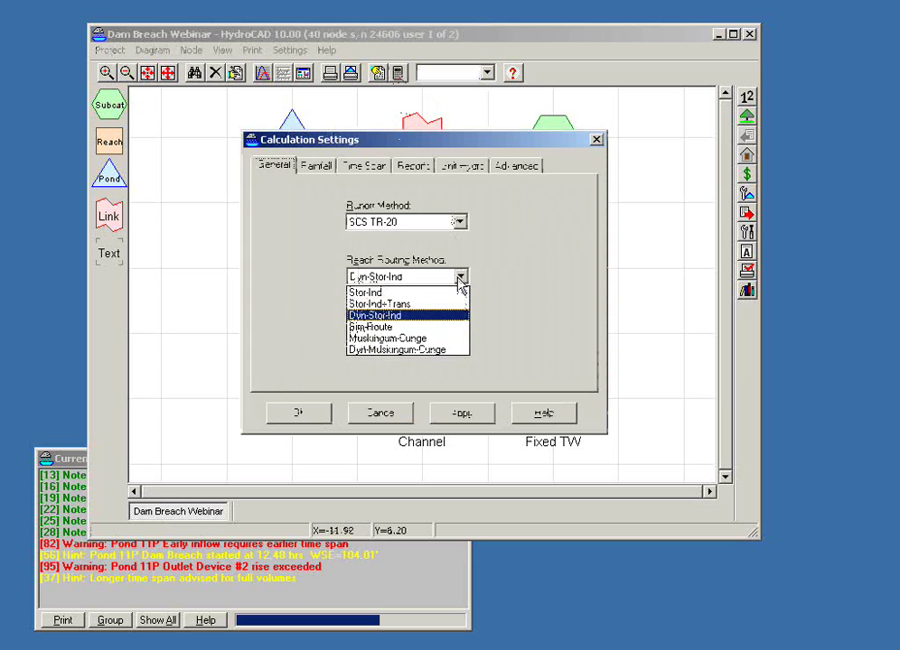
left_click(459, 279)
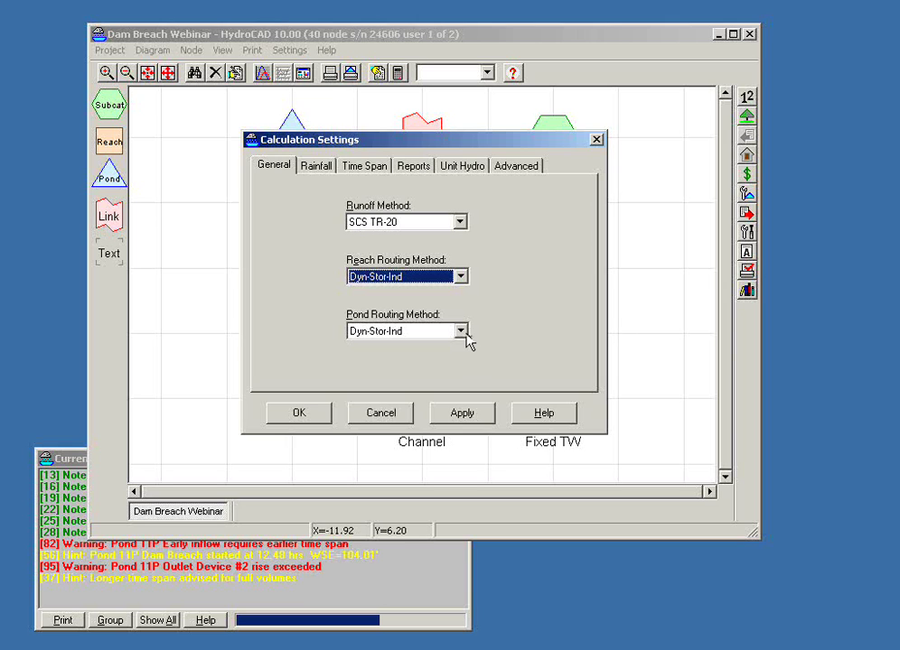
left_click(390, 417)
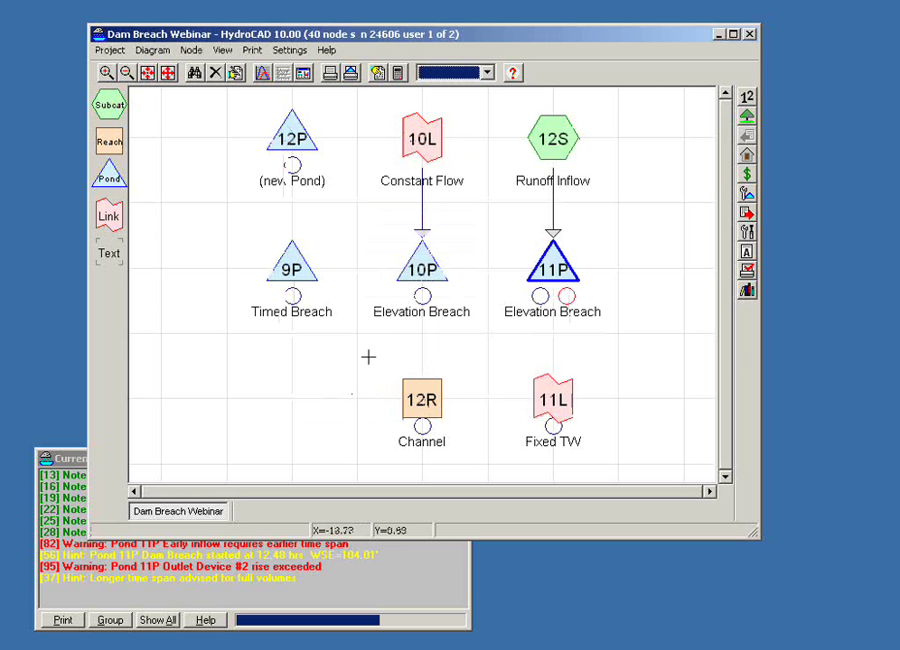
Step: Open pond 10P's hydrograph and arrange its report and the routing diagram so both can be seen
left_click(420, 398)
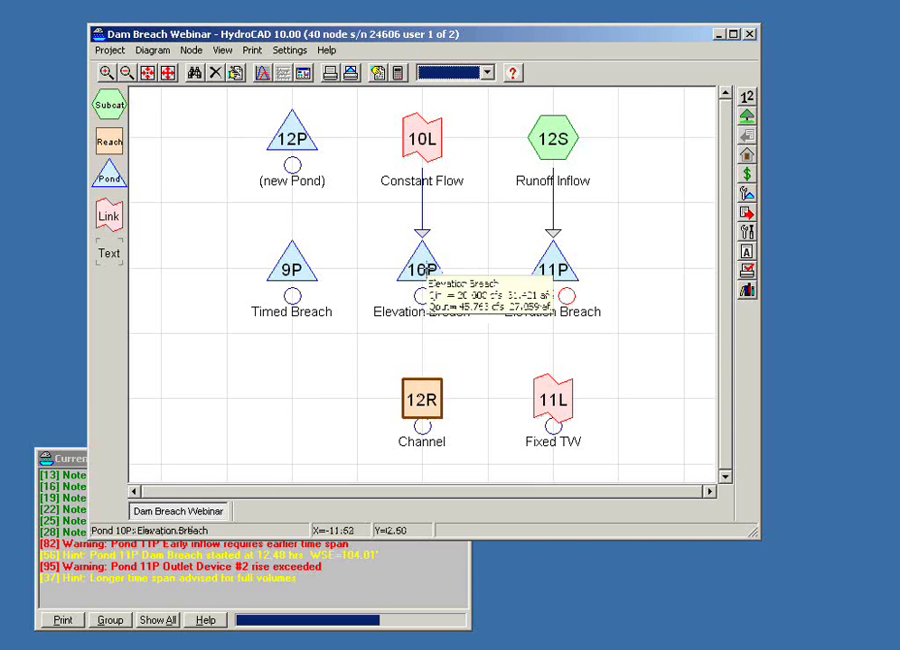
double_click(422, 270)
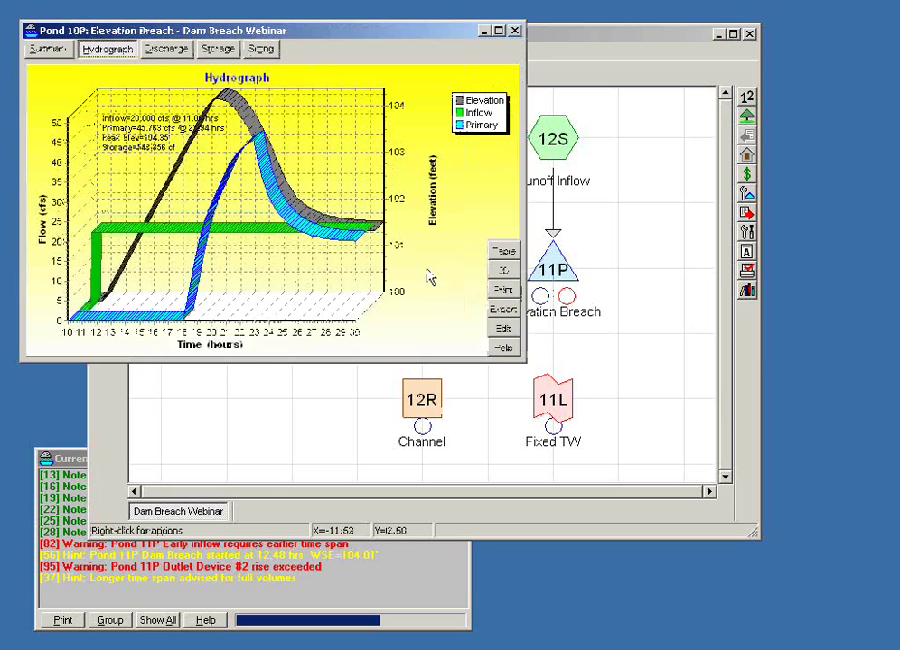
left_click_drag(460, 37, 447, 12)
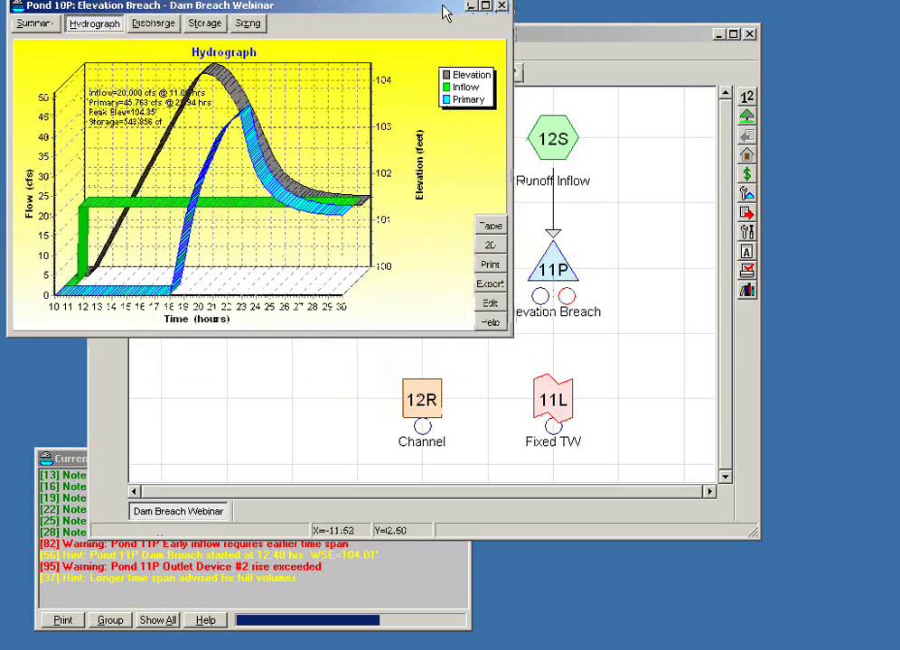
left_click(542, 43)
left_click_drag(542, 43, 700, 245)
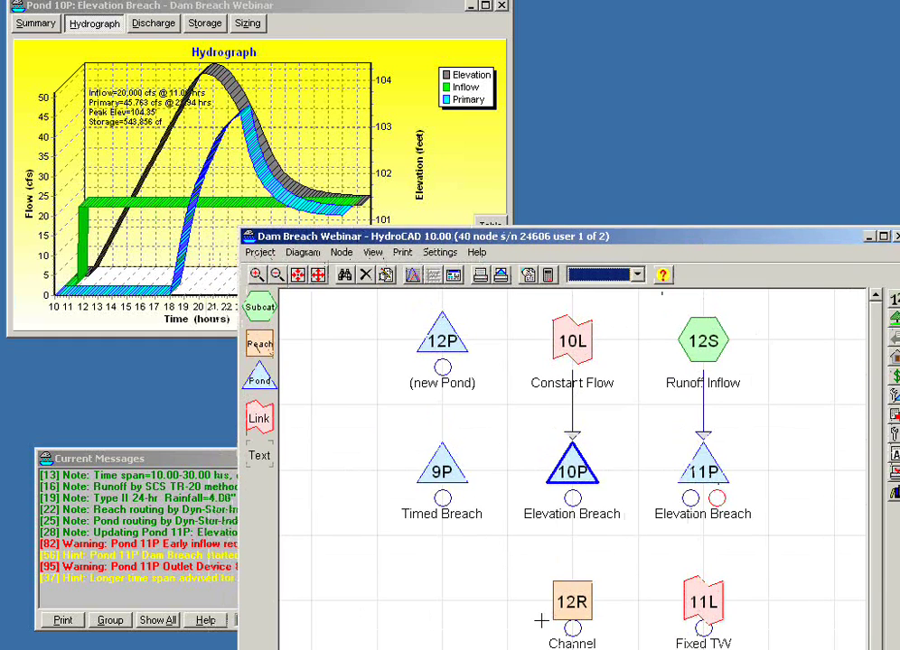
Step: Route pond 10P's primary outflow to Channel reach 12R, check the reach's flow summary, and close pond 10P's report
mouse_move(573, 508)
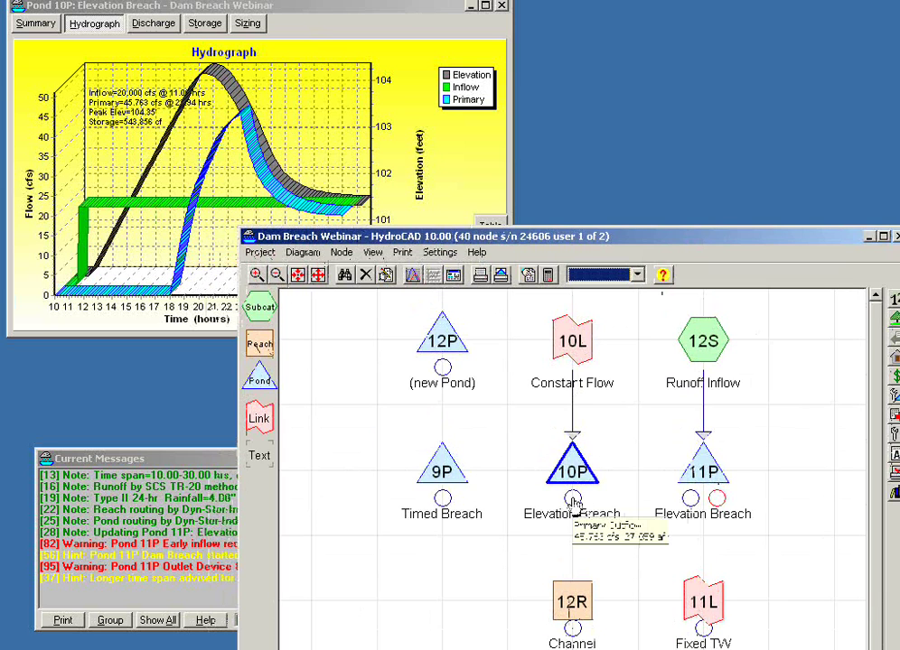
left_click_drag(573, 503, 579, 610)
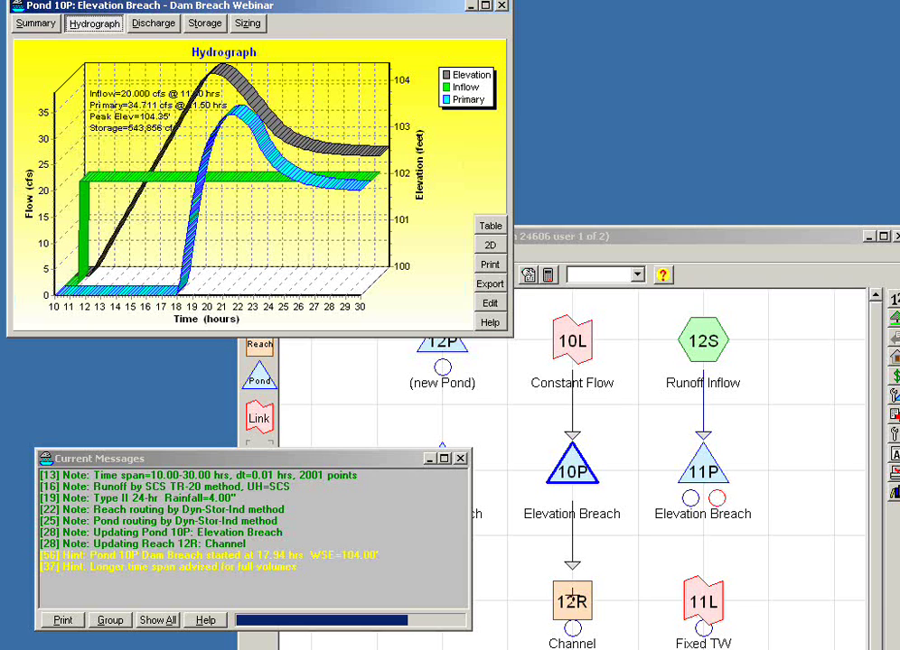
mouse_move(572, 599)
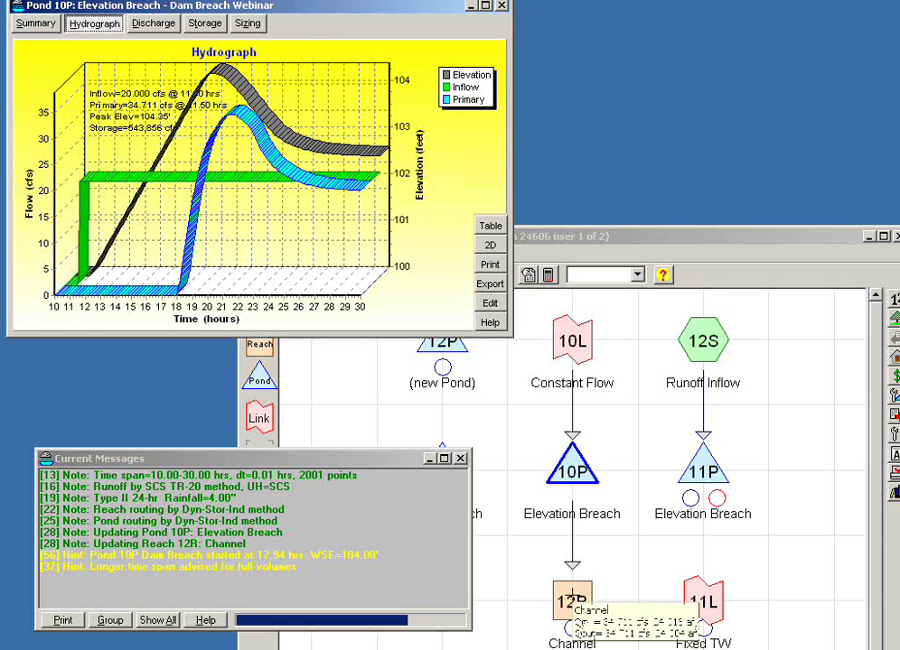
left_click(503, 5)
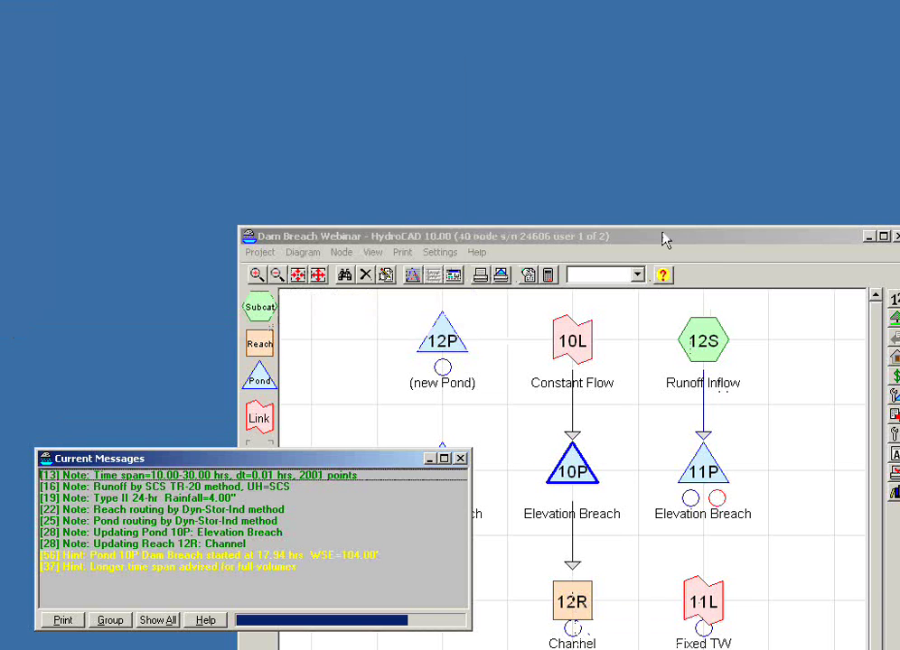
Step: Open pond 11P's report and set its Dam Breach outlet's routing back to Primary
double_click(703, 472)
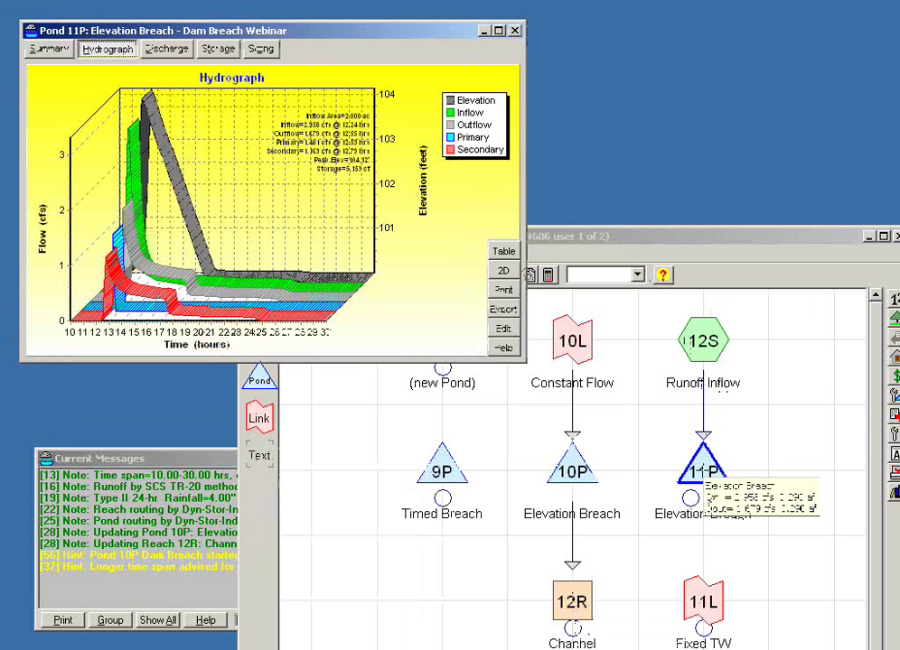
left_click(503, 331)
left_click(530, 377)
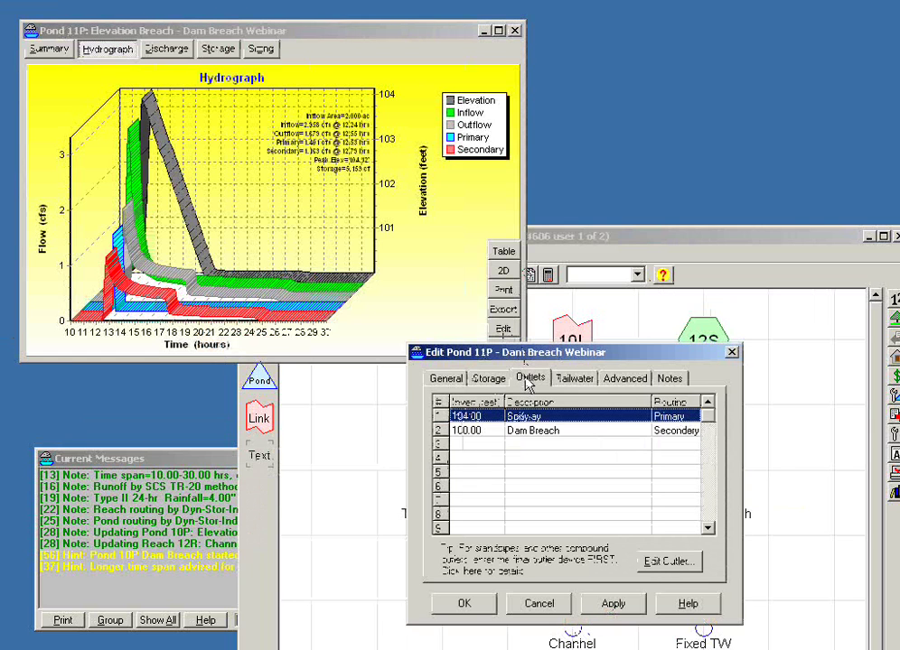
double_click(553, 433)
left_click(618, 407)
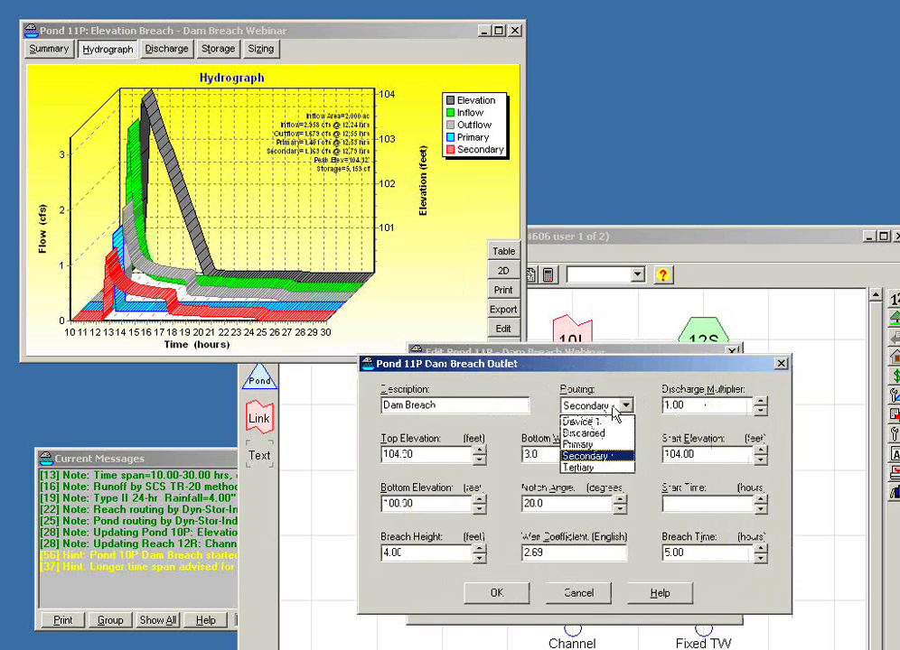
left_click(578, 445)
left_click(493, 593)
left_click(466, 601)
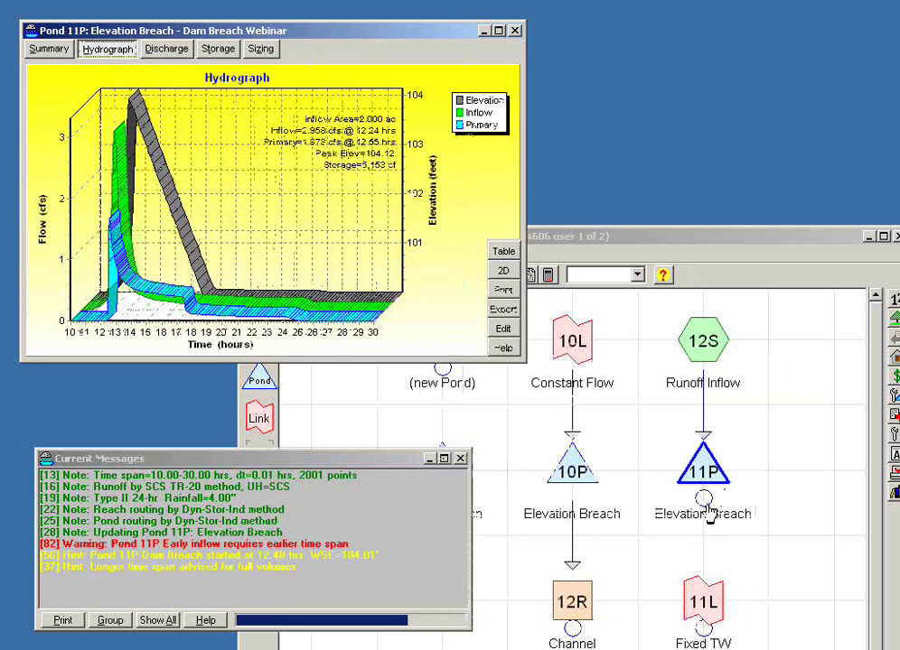
Step: Route pond 11P's primary outflow to Fixed TW link 11L
mouse_move(704, 501)
left_click(704, 502)
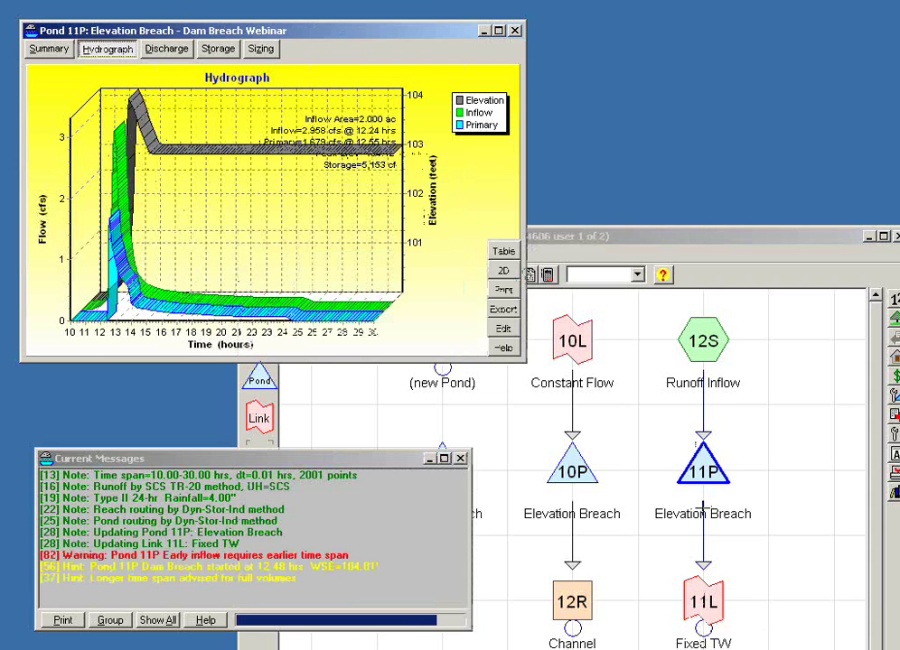
mouse_move(706, 598)
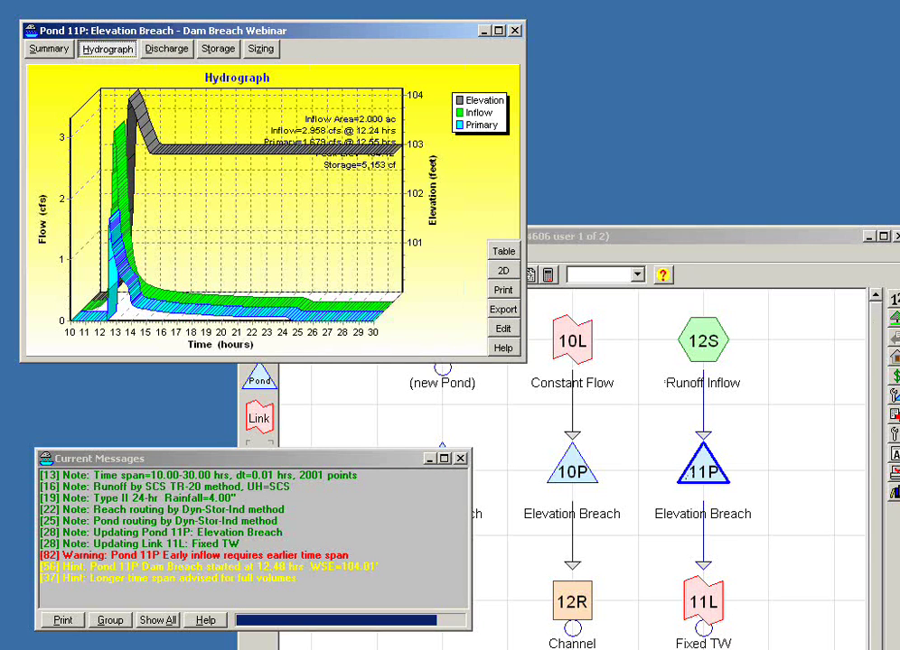
Step: Check the fixed water surface elevation in link 11L's summary and close its report
double_click(702, 600)
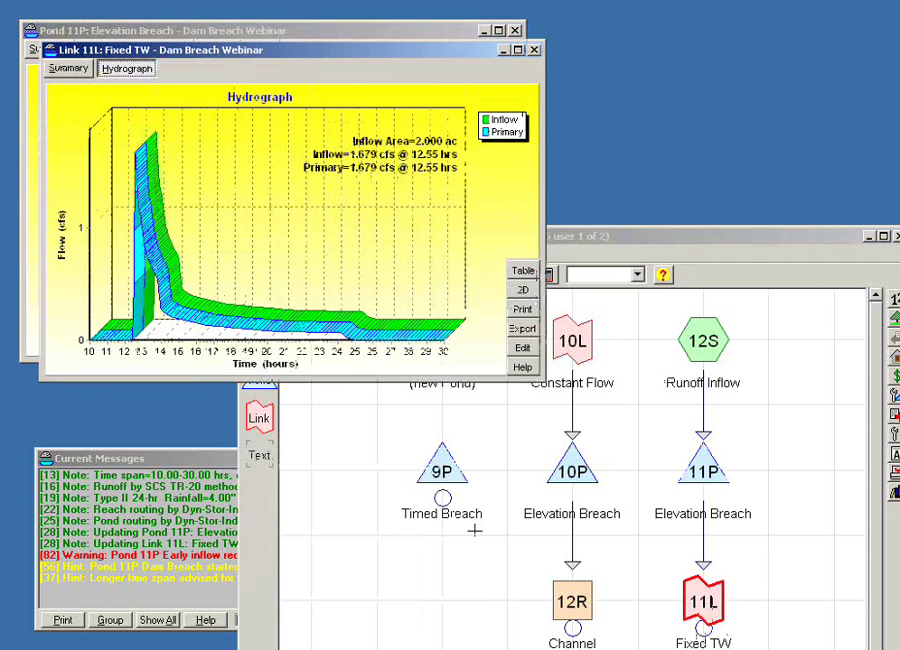
left_click(69, 69)
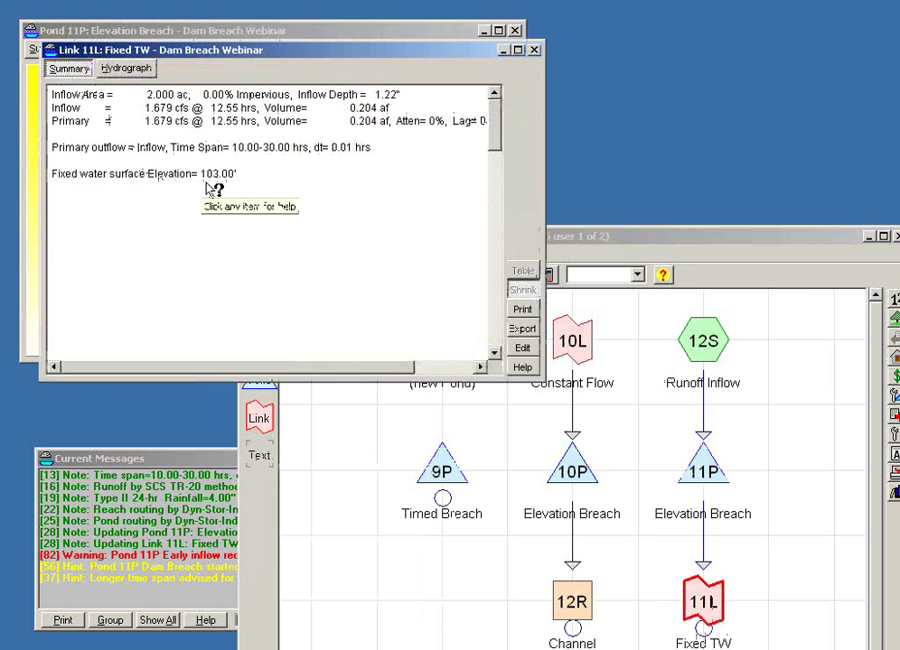
left_click(533, 50)
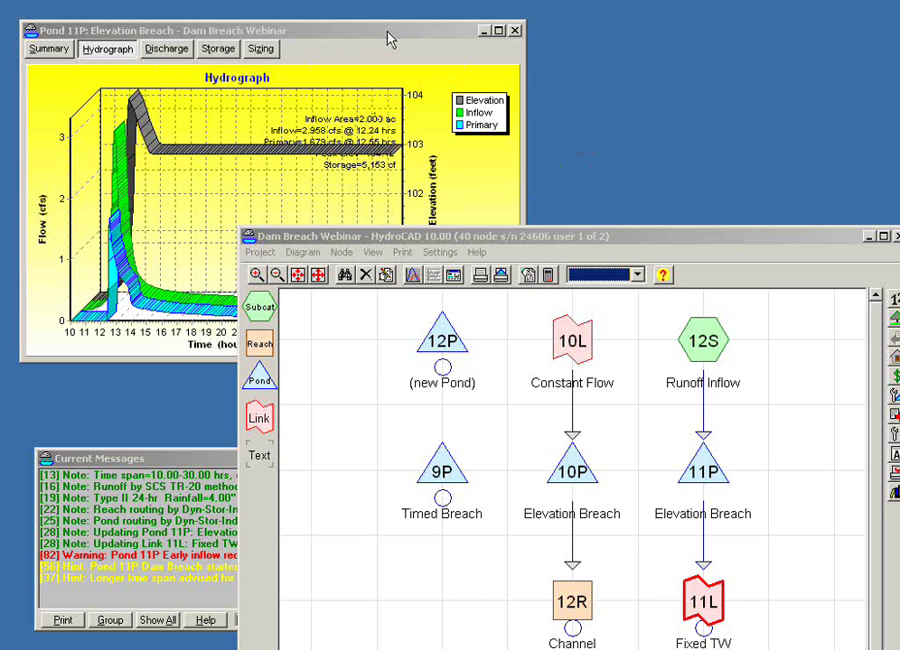
Step: Add a new pond beside Fixed TW link 11L, reroute pond 11P's outflow to it, and select Channel reach 12R
left_click_drag(702, 241, 686, 180)
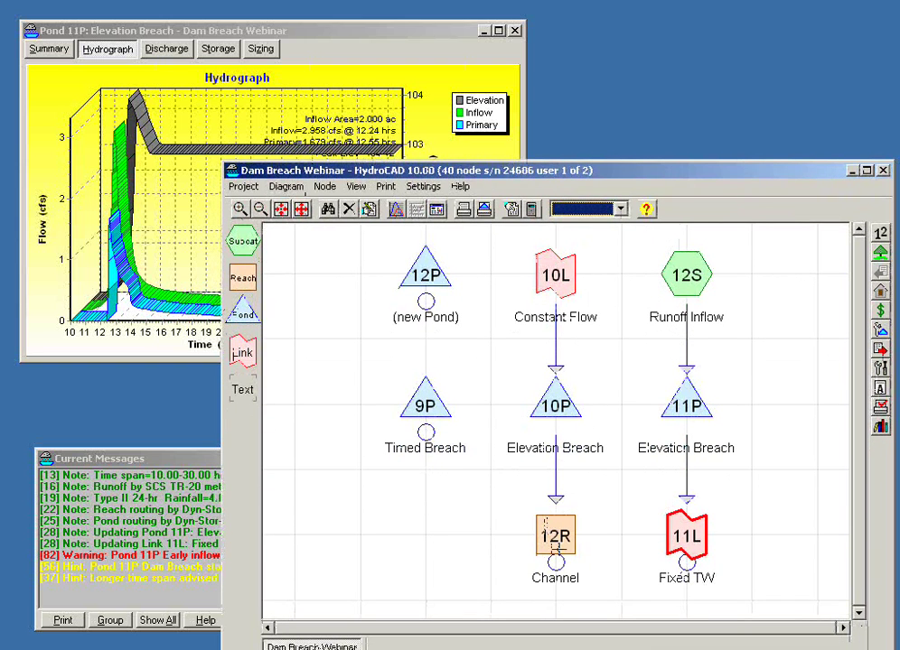
mouse_move(555, 545)
left_click_drag(242, 310, 798, 544)
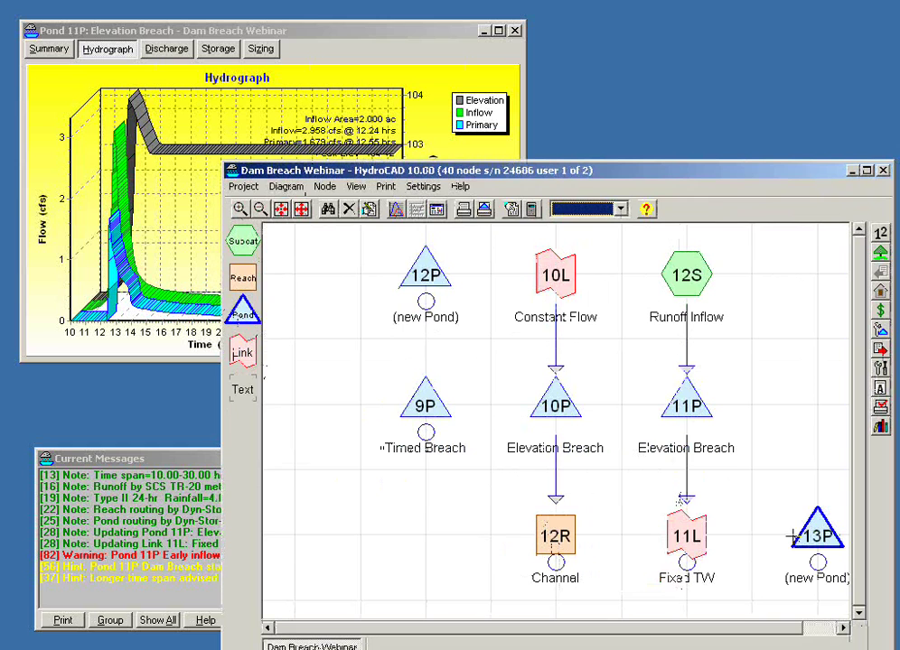
mouse_move(686, 503)
left_click_drag(686, 503, 787, 534)
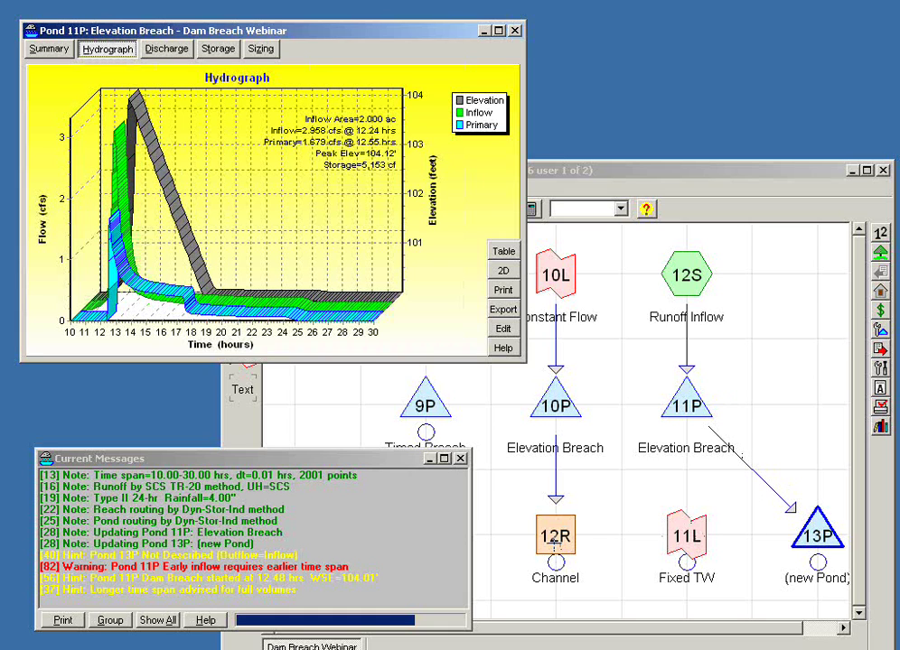
left_click(554, 542)
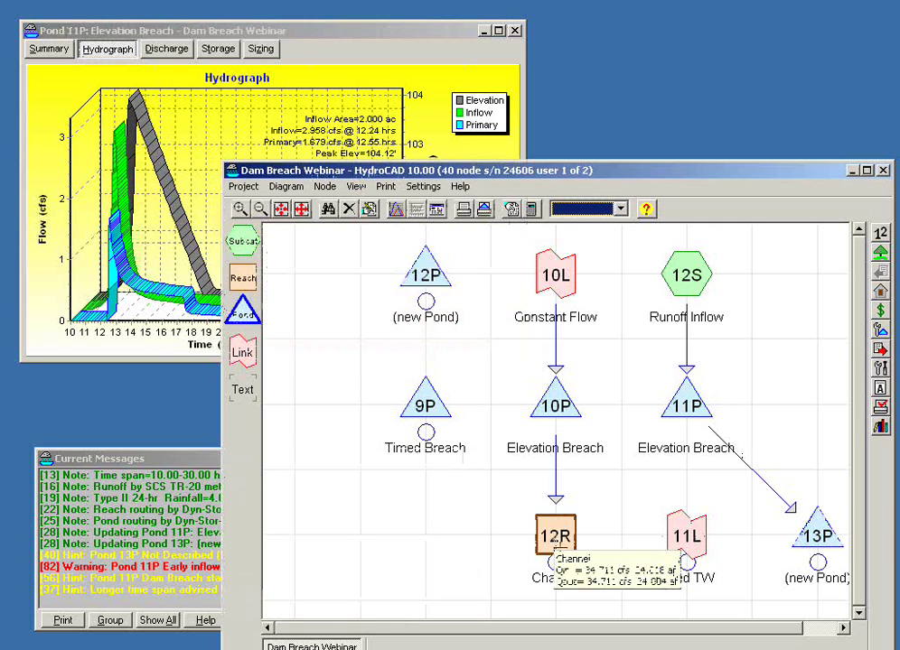